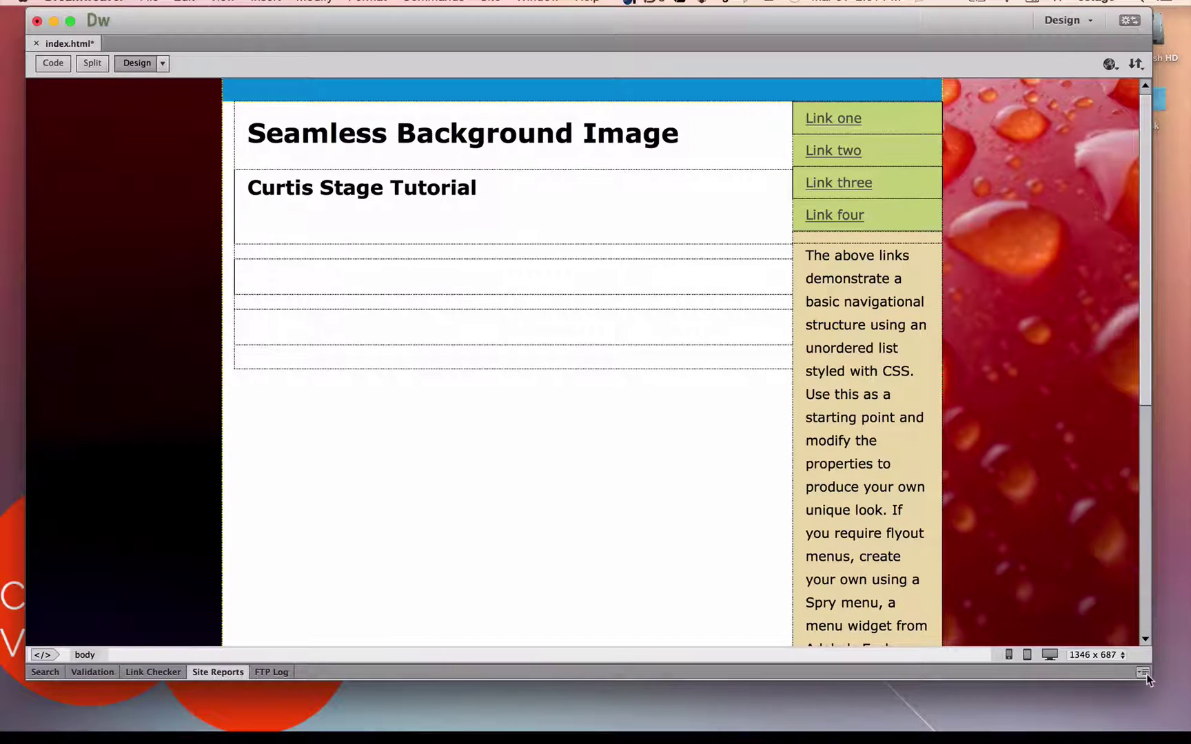
Enlarge the document window and look over how the background image runs behind the page from header to footer
left_click_drag(1150, 680, 1155, 707)
scroll(1003, 293, "down", 10)
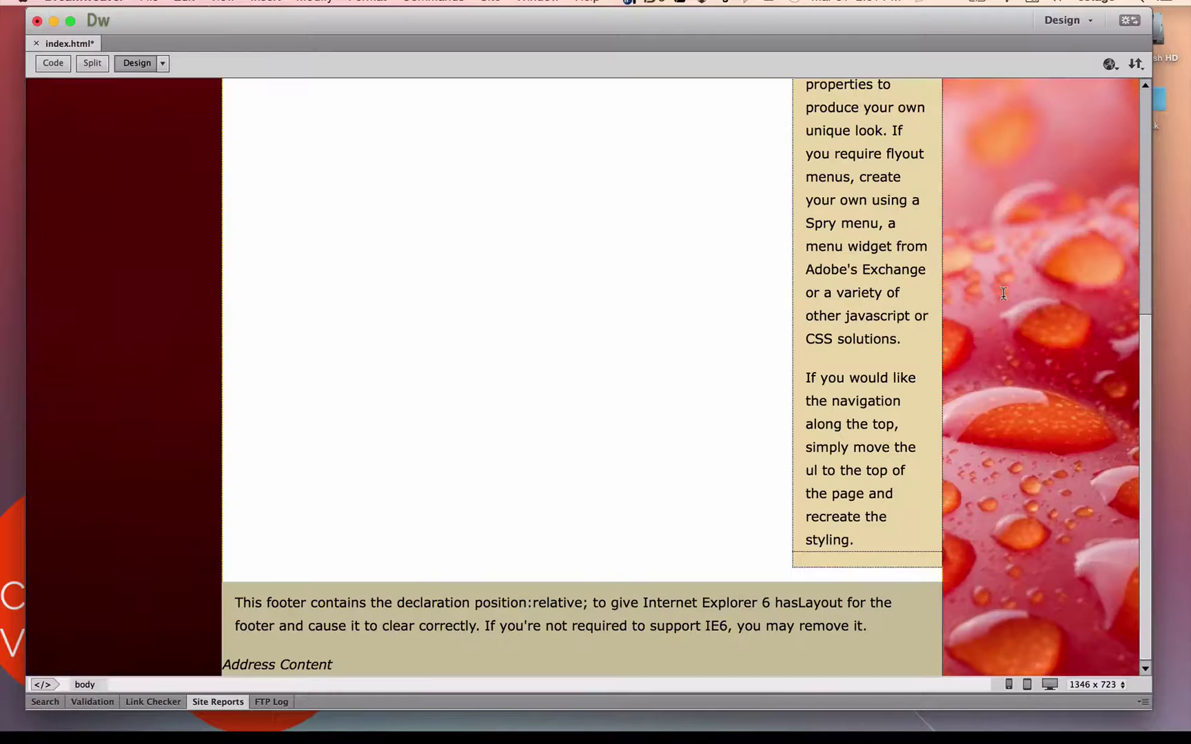
scroll(1003, 294, "up", 10)
scroll(1003, 294, "down", 10)
scroll(1003, 294, "up", 4)
scroll(1003, 294, "down", 2)
scroll(1003, 294, "up", 2)
scroll(1003, 293, "up", 2)
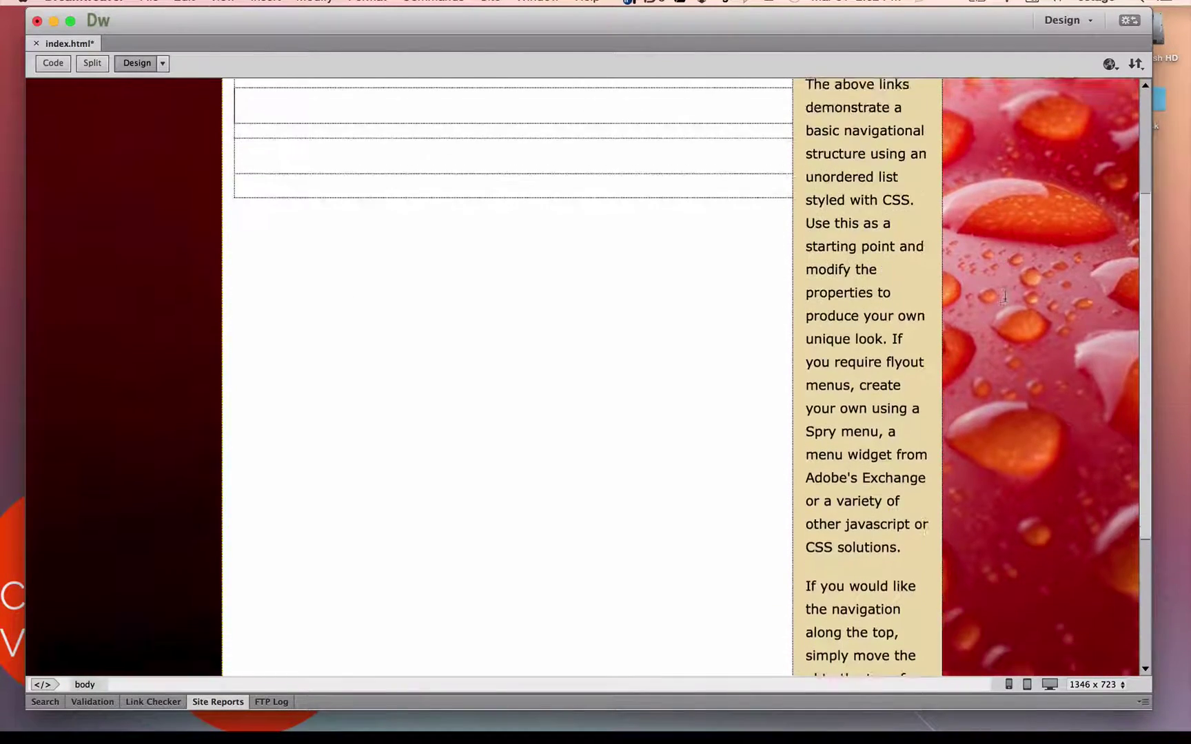
scroll(1004, 295, "down", 4)
scroll(1005, 295, "up", 5)
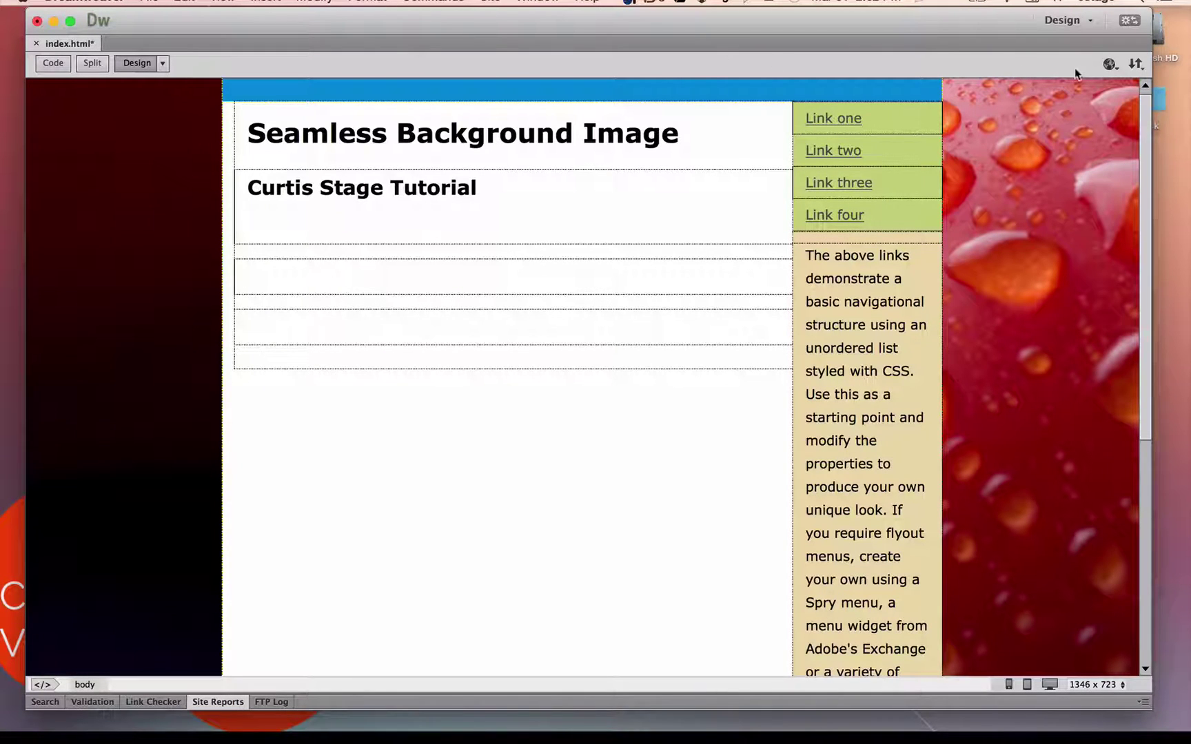
Save index.html, preview it in Safari to check the background image down to the footer, and close the preview
left_click(1109, 64)
left_click(1032, 81)
left_click(689, 390)
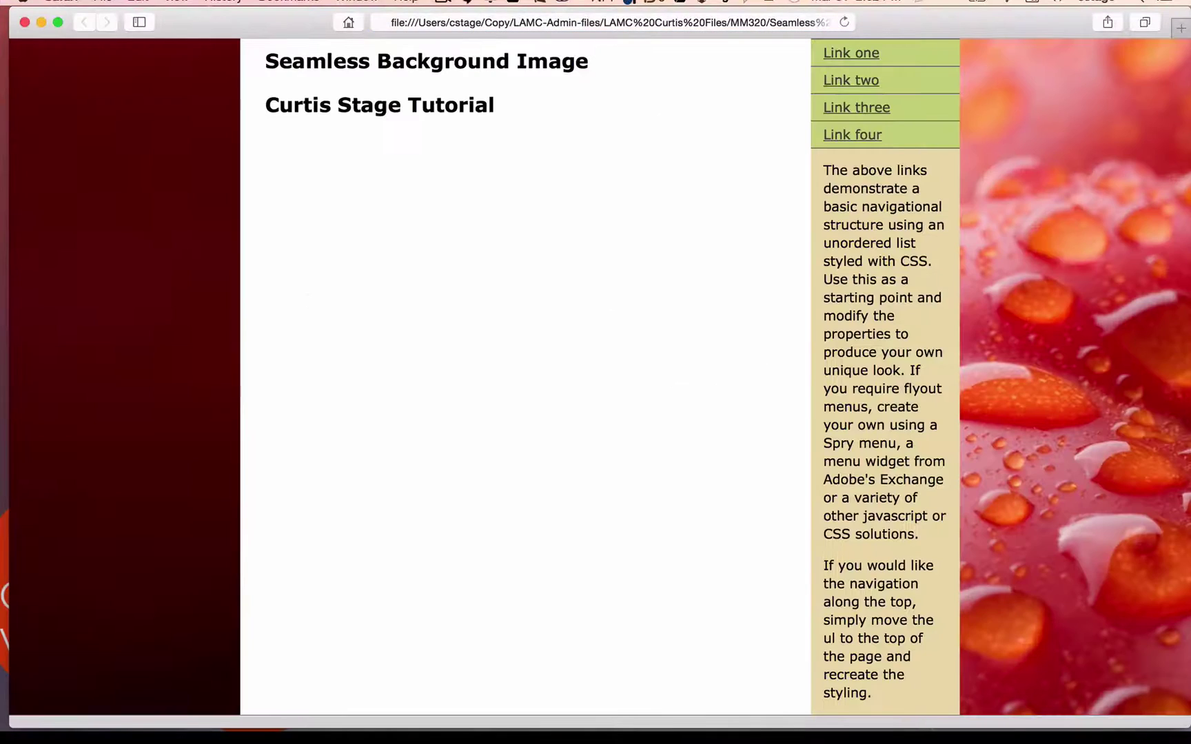
scroll(1140, 399, "down", 3)
scroll(1140, 400, "up", 5)
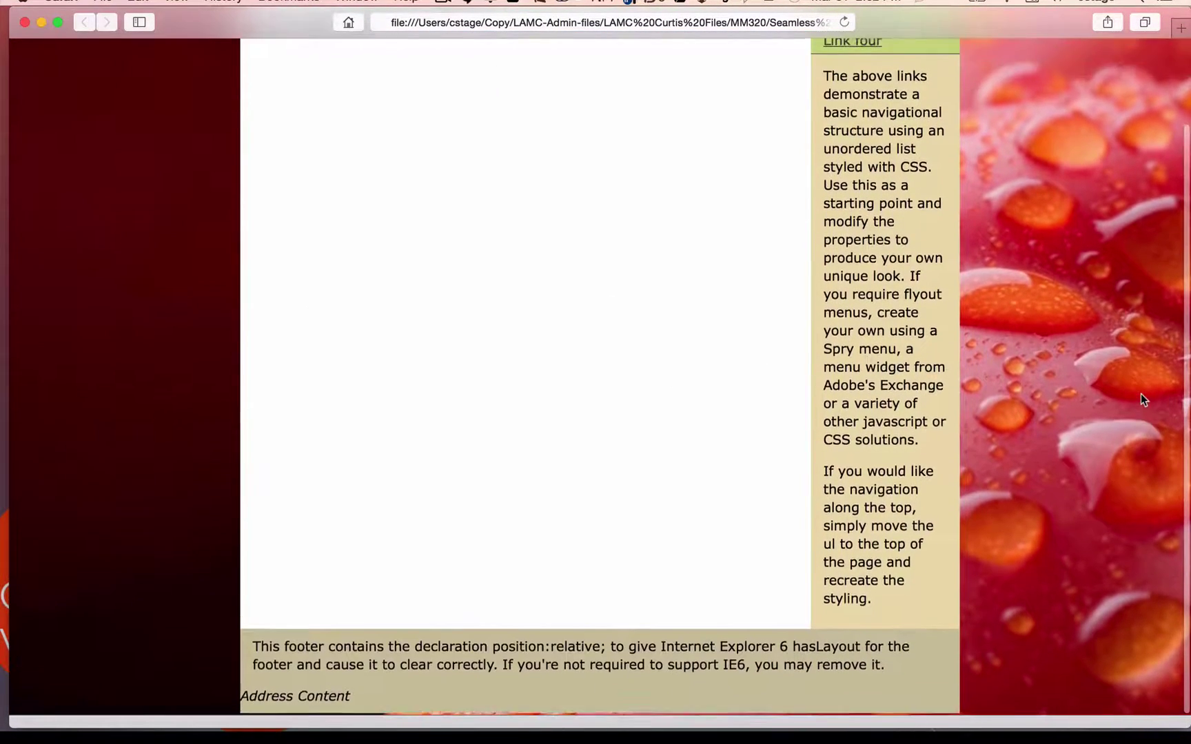
scroll(1141, 394, "down", 4)
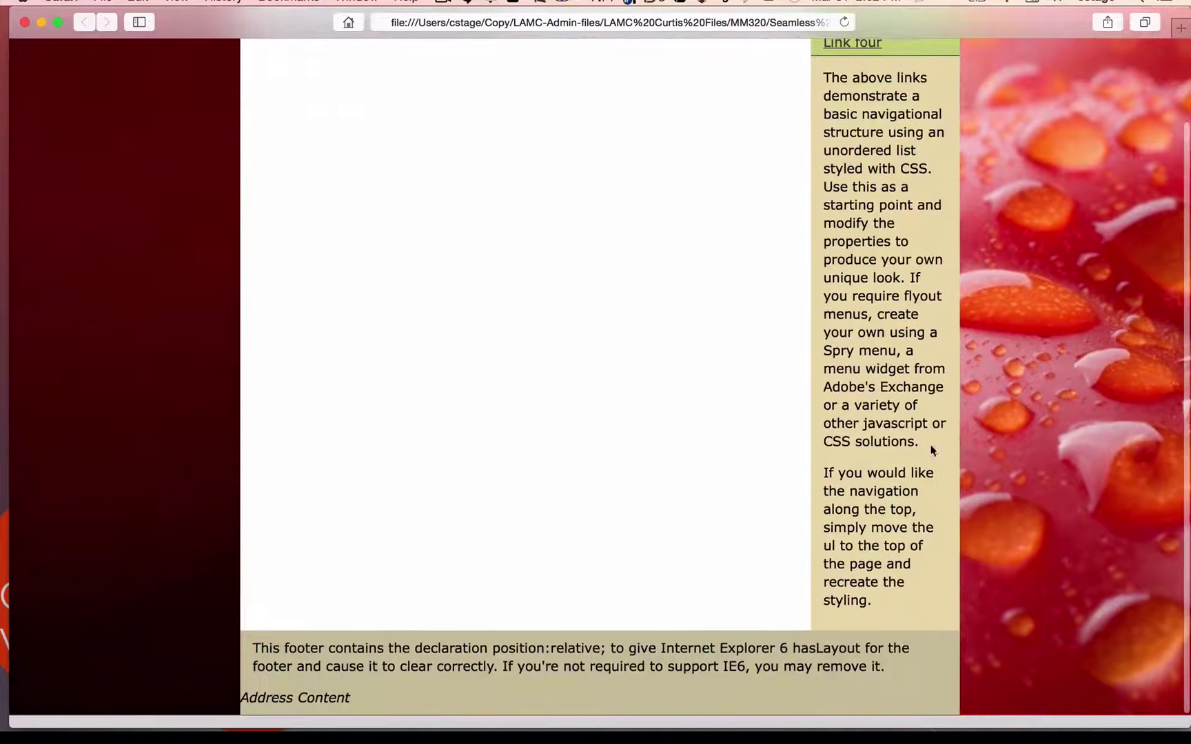
scroll(1127, 438, "up", 5)
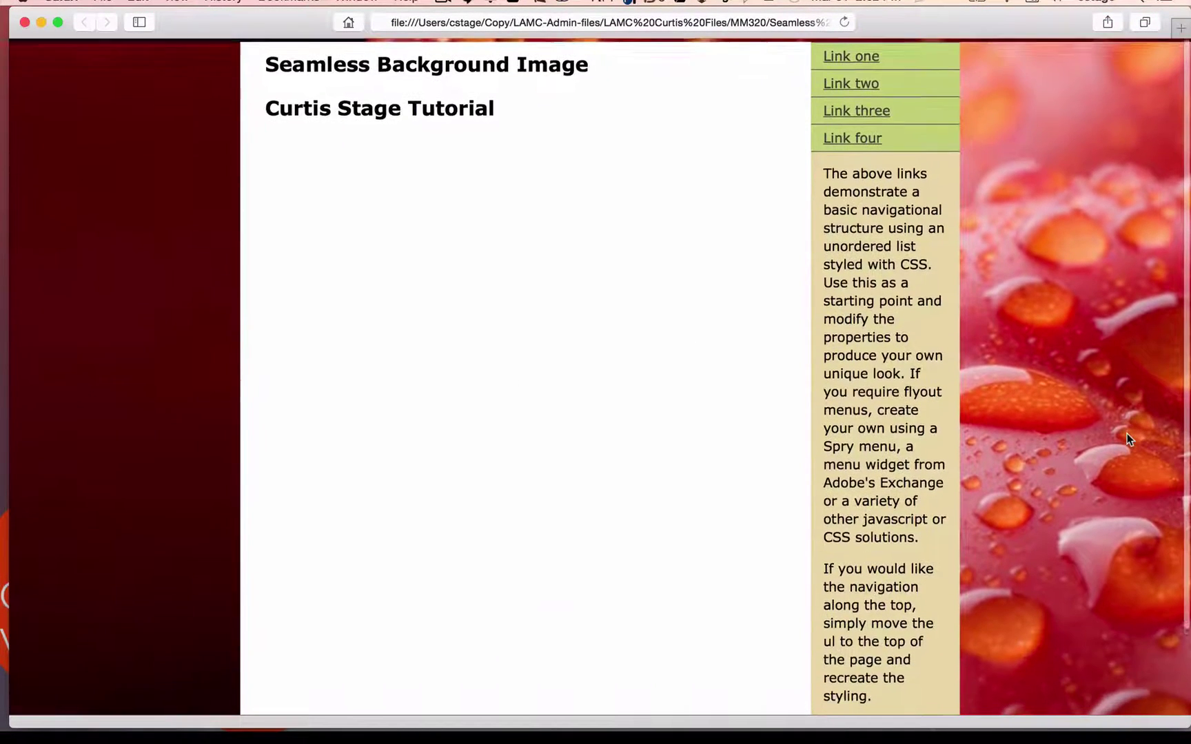
left_click(25, 22)
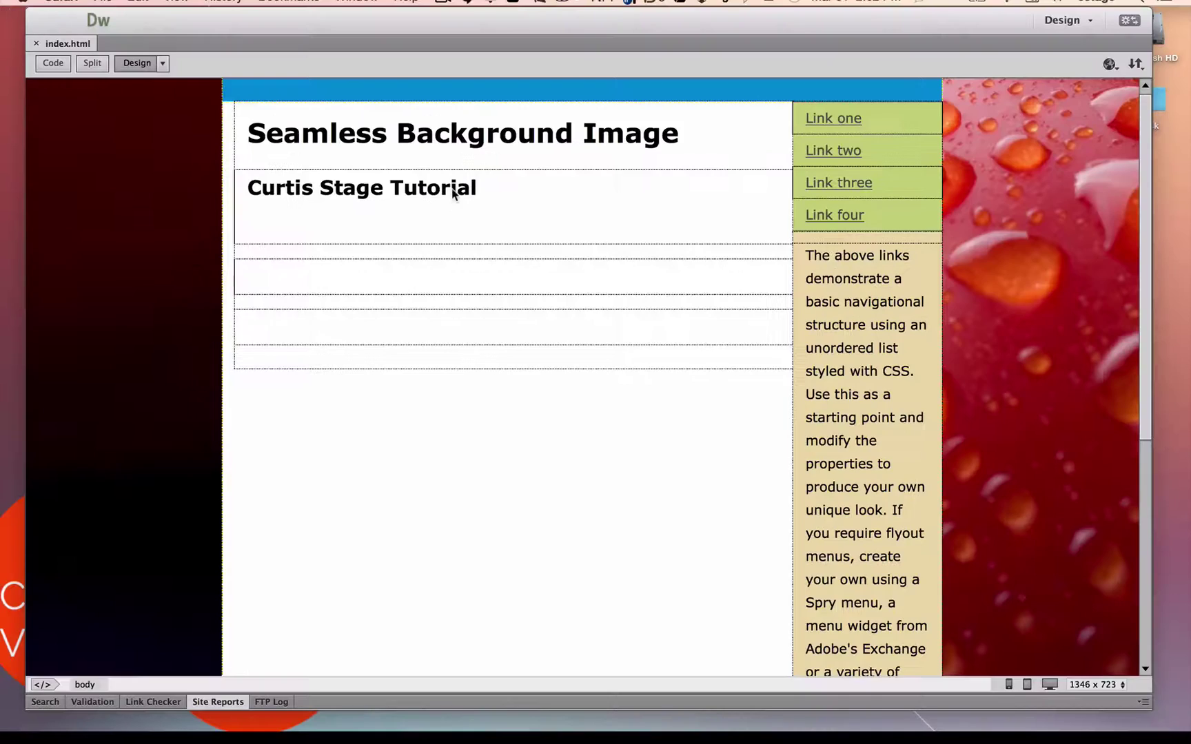
Lengthen the page by adding about fourteen blank paragraphs after the footer text
scroll(335, 633, "down", 10)
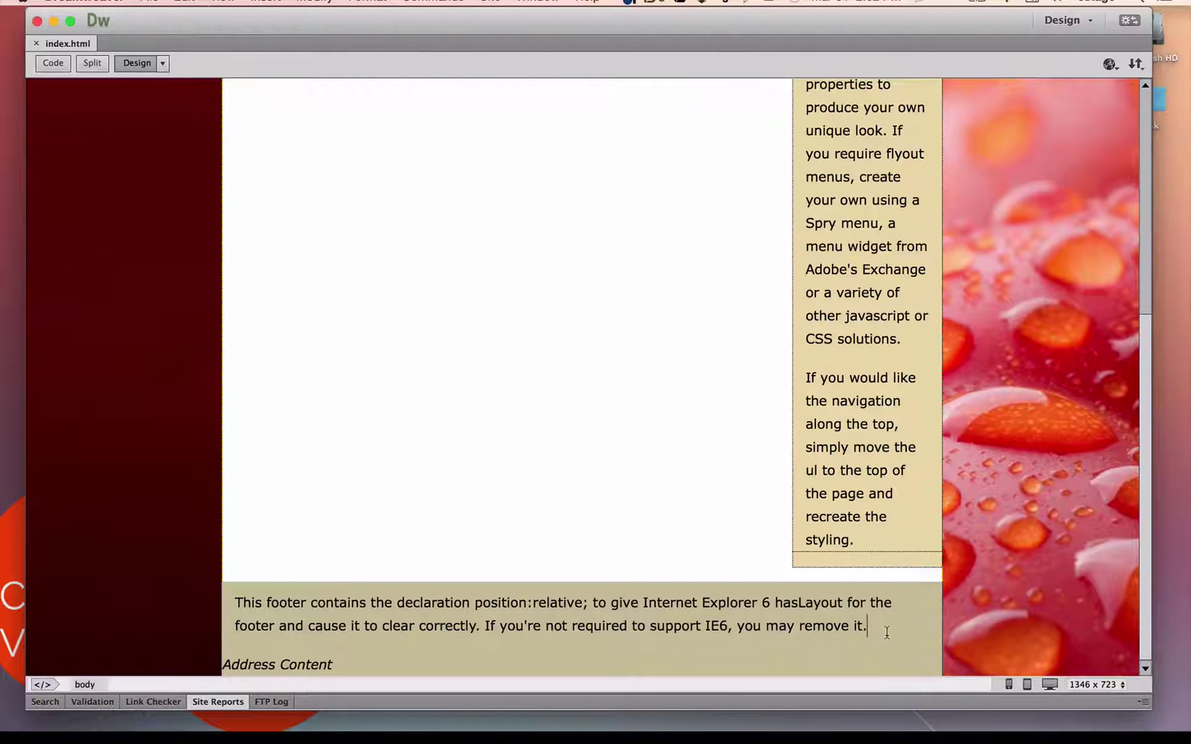
key("Return")
key("Return")
key("Return")
key("Return")
key("Return")
key("Return")
key("Return")
key("Return")
key("Return")
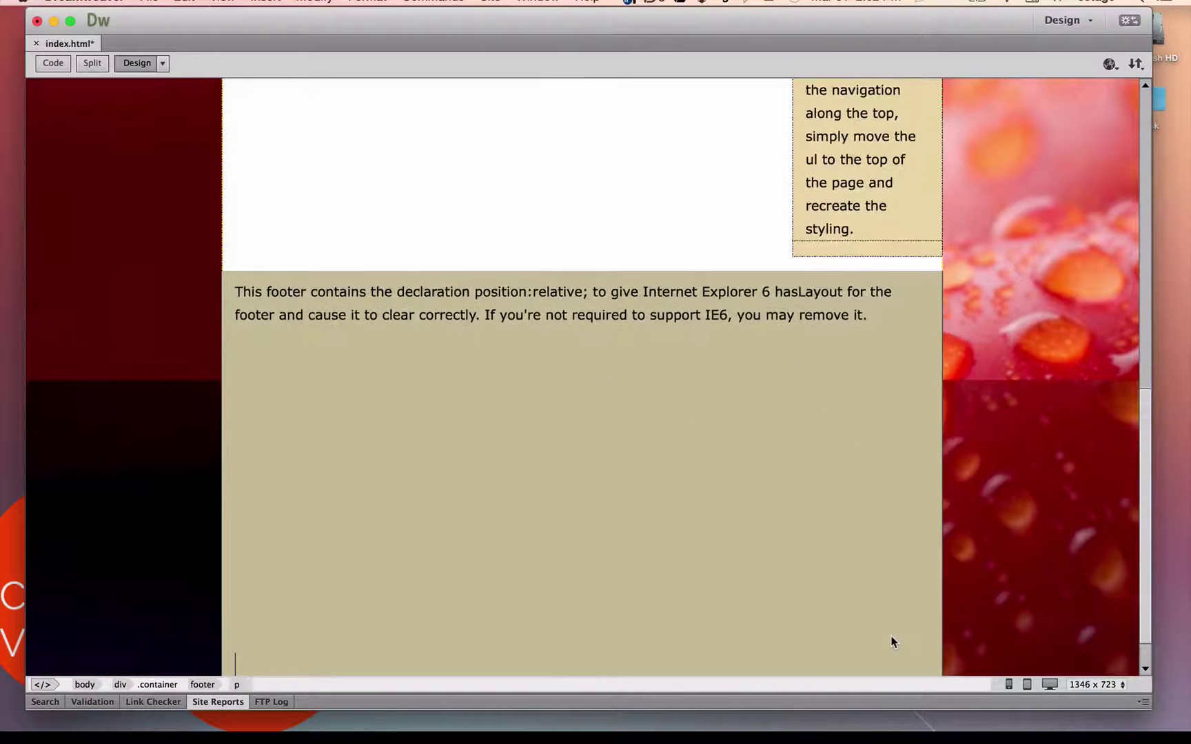
key("Return")
key("Return")
key("Return")
key("Return")
key("Return")
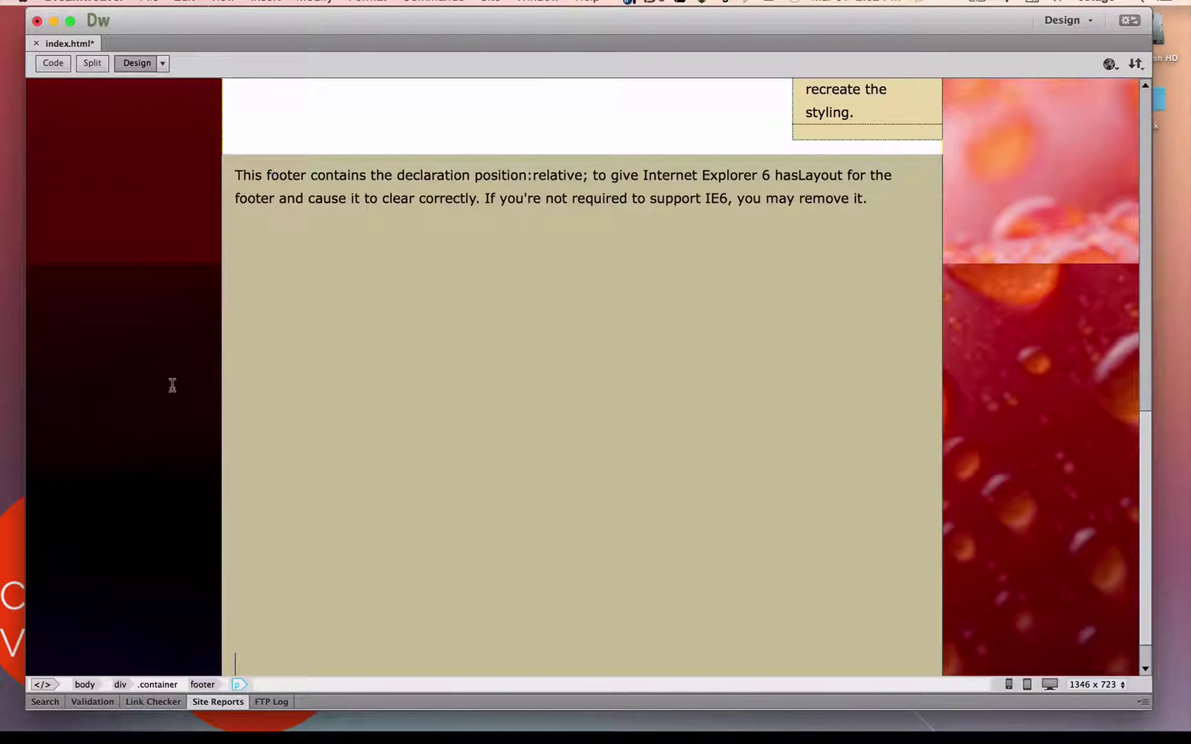
Examine the seam where the background image repeats, in the layout and in a saved Safari preview of the lengthened page
left_click(85, 264)
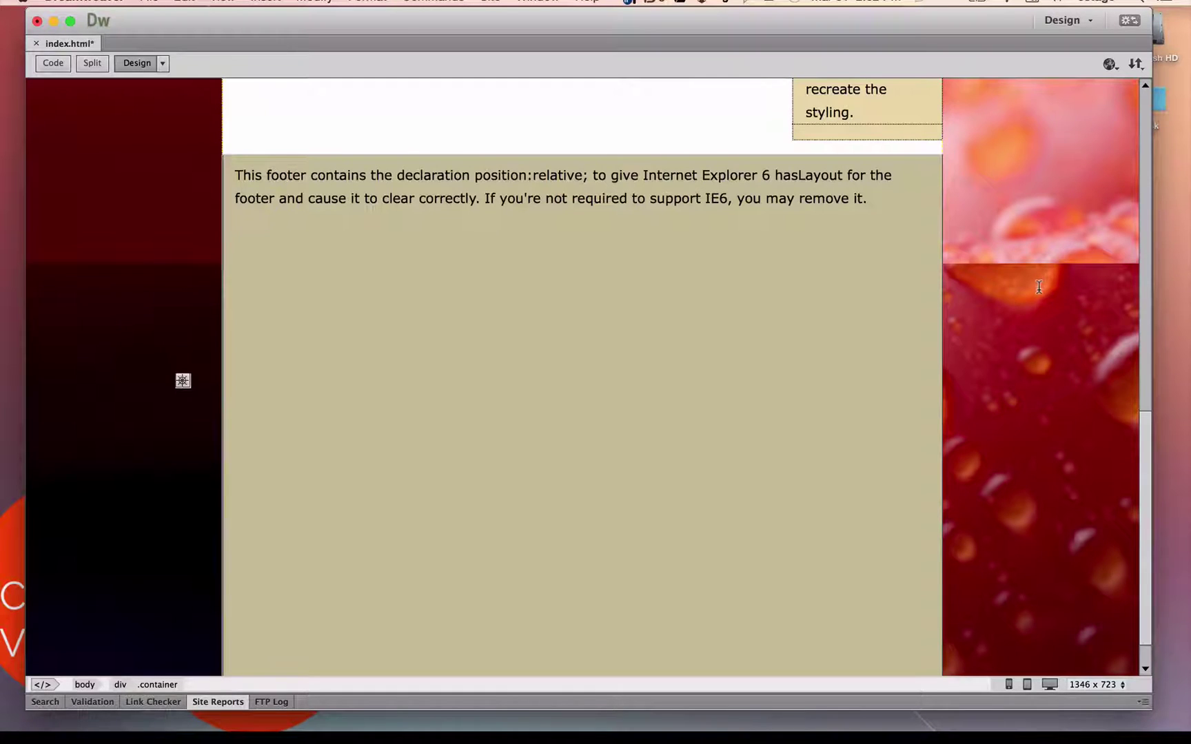
scroll(1037, 343, "up", 15)
scroll(1036, 345, "down", 14)
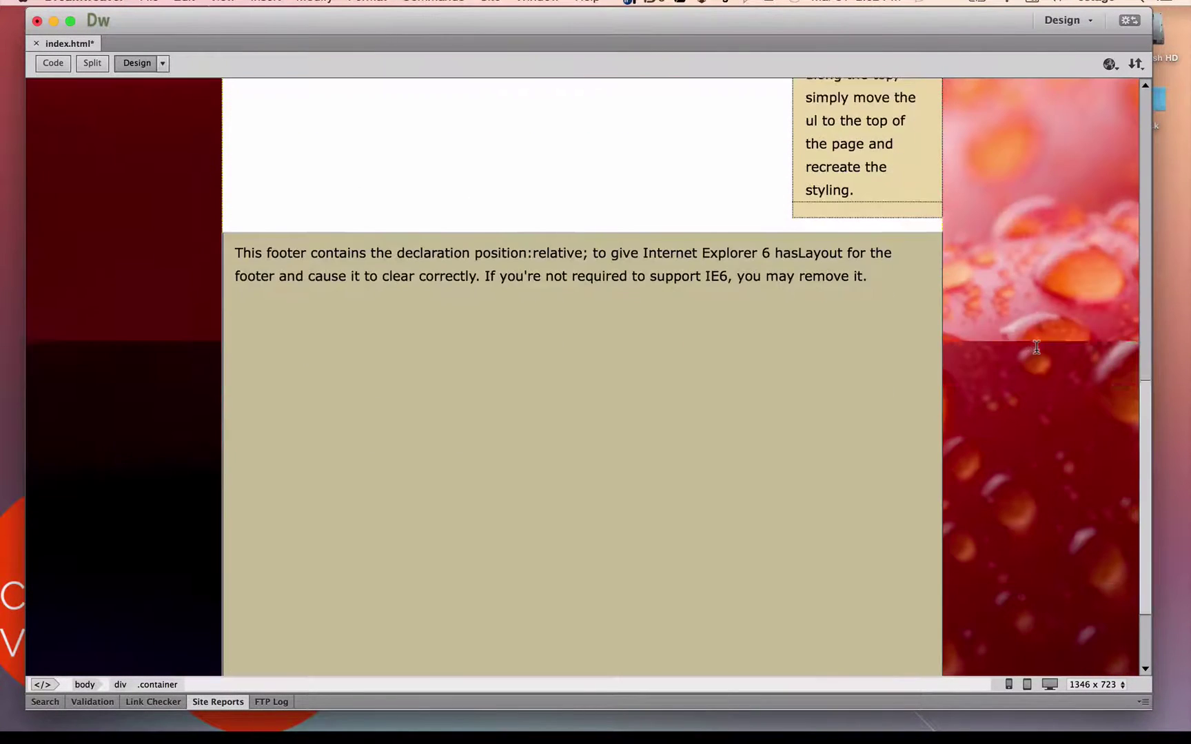
scroll(1036, 347, "up", 15)
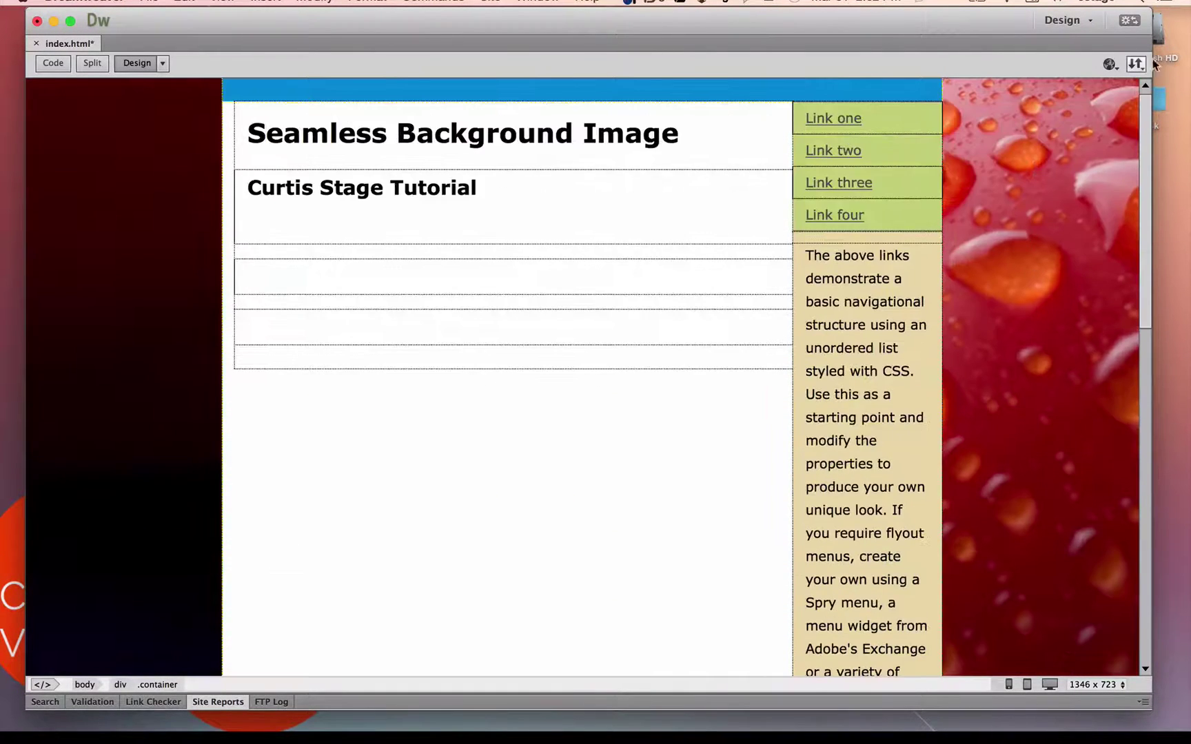
left_click(1108, 67)
left_click(1020, 80)
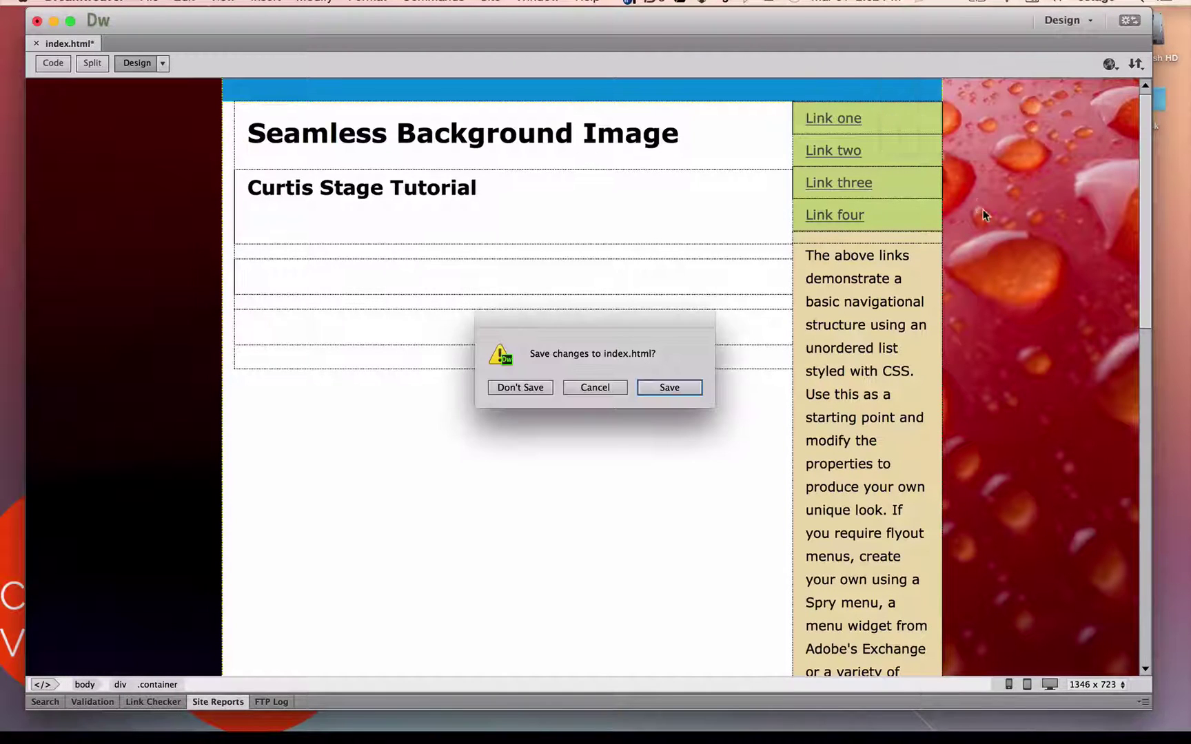
left_click(666, 386)
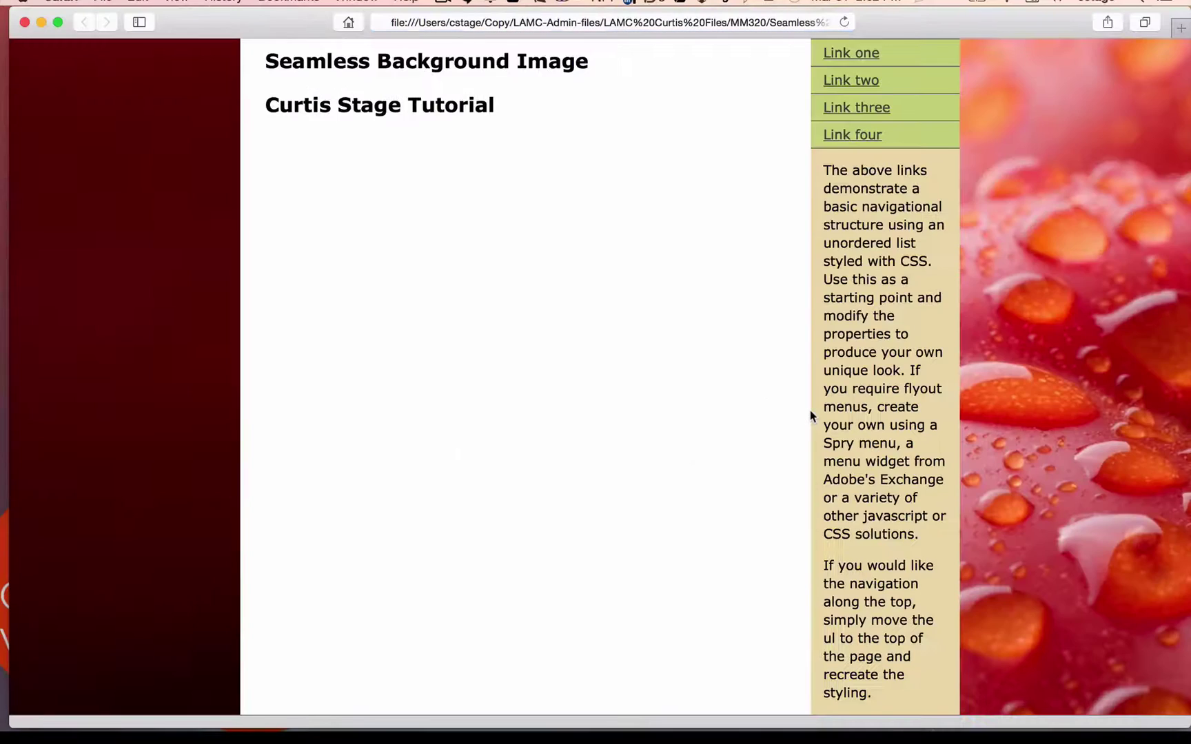
scroll(810, 414, "down", 8)
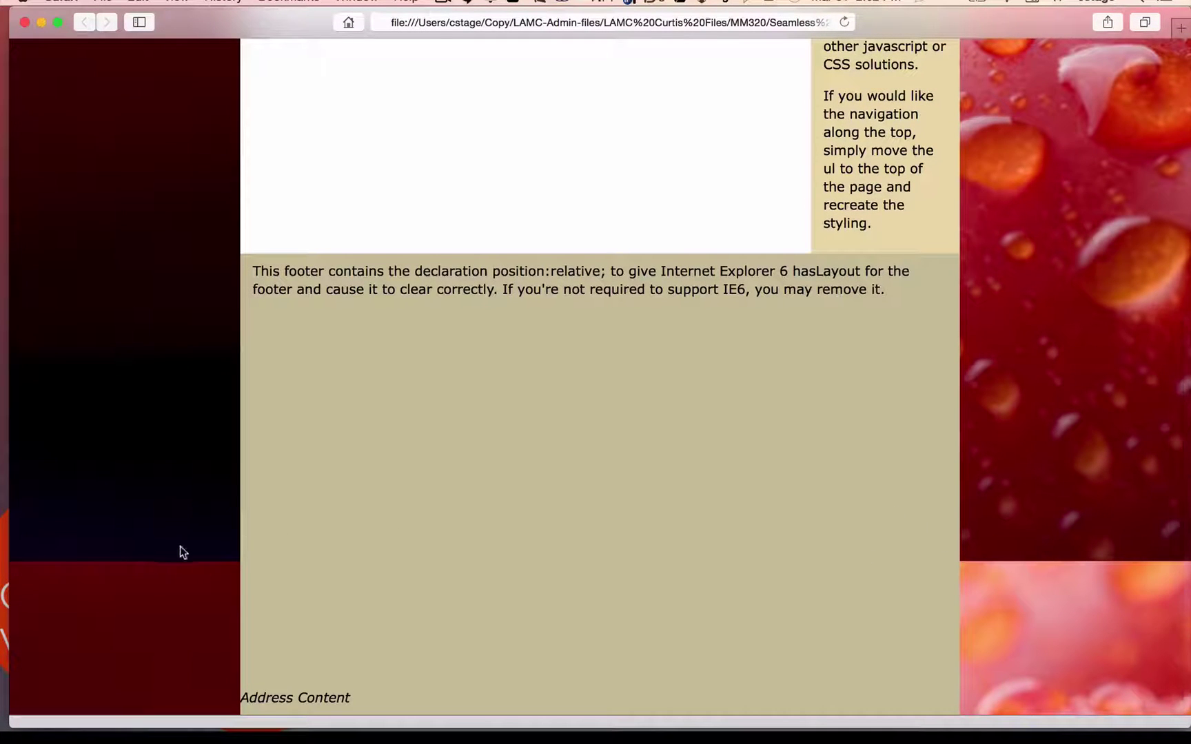
scroll(1005, 562, "up", 15)
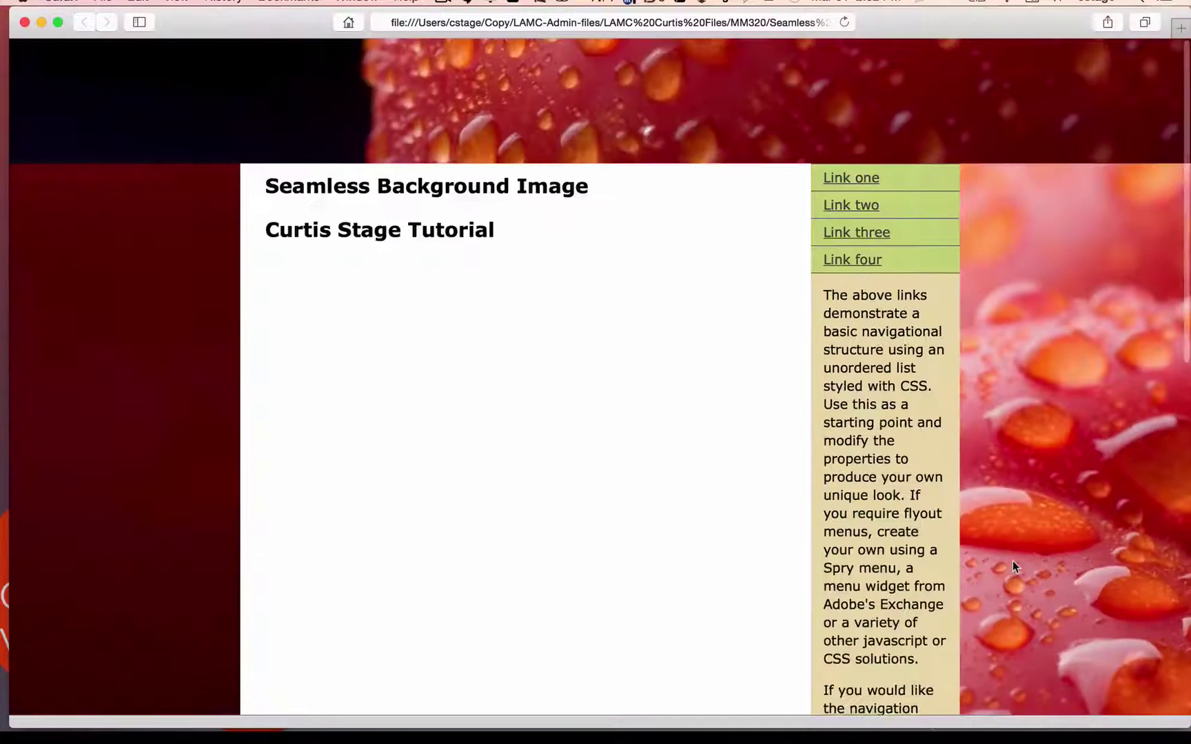
left_click(25, 22)
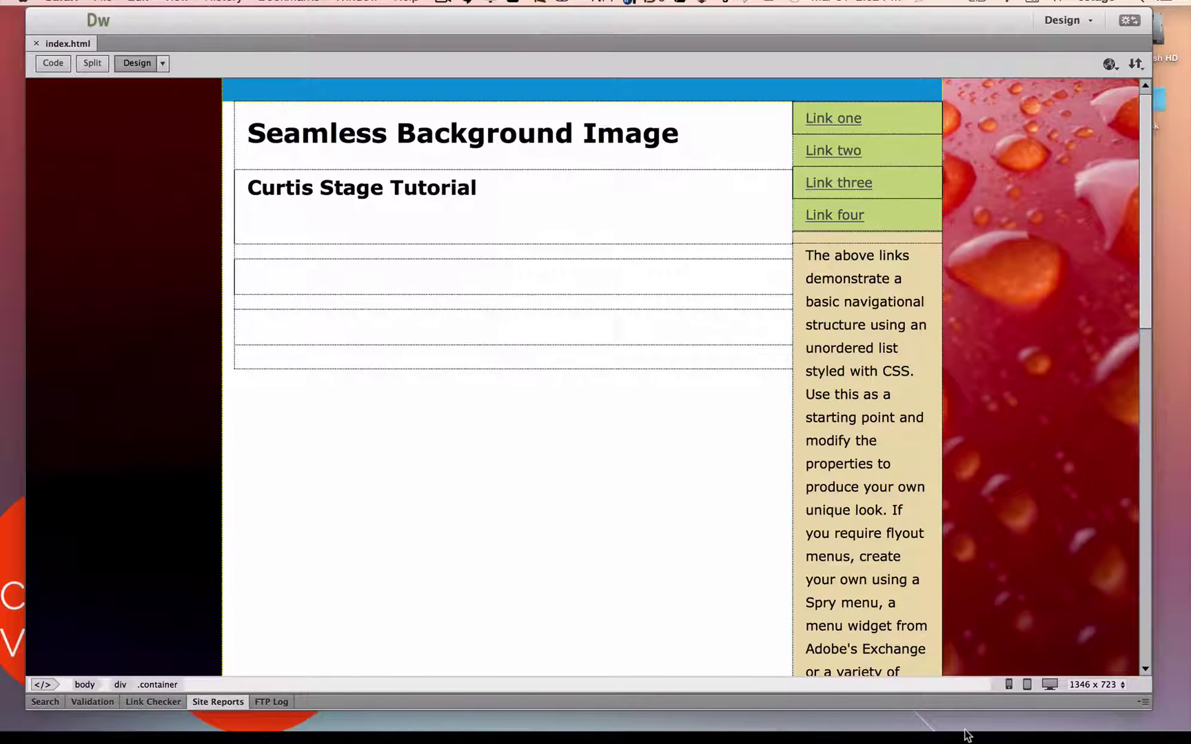
Switch to Photoshop and add a new empty layer above the Background of the strawberry image
left_click(1019, 711)
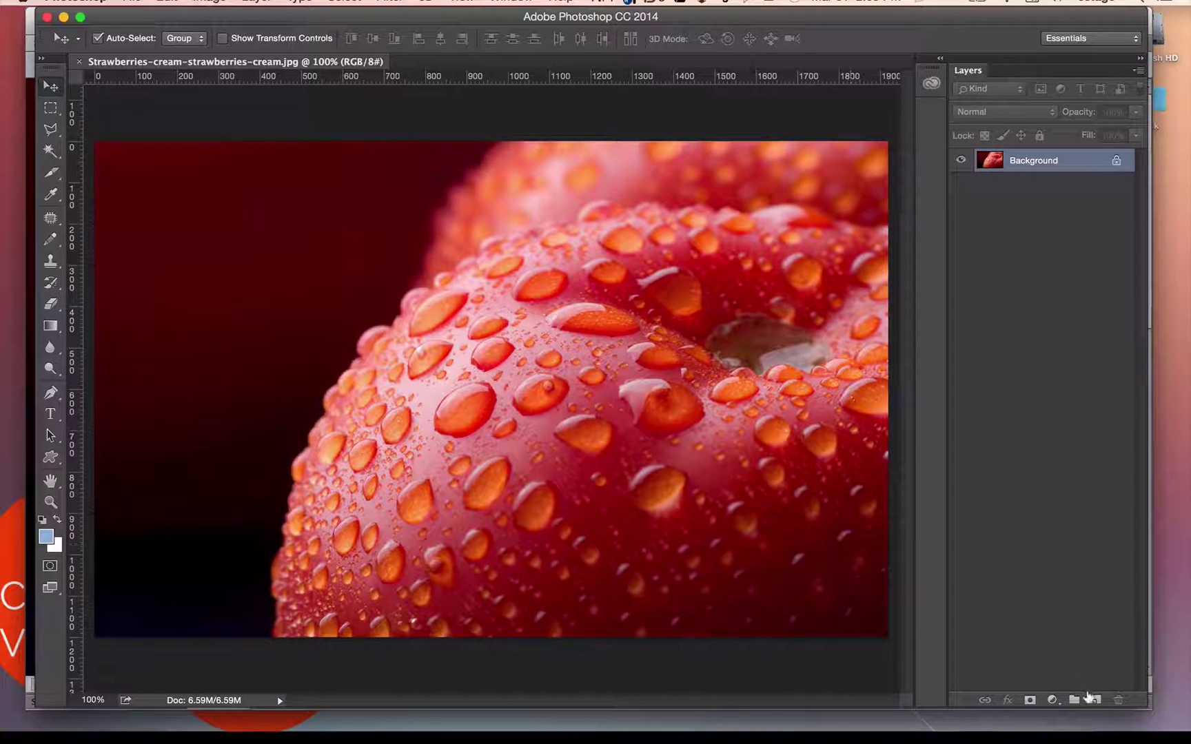
left_click(1095, 699)
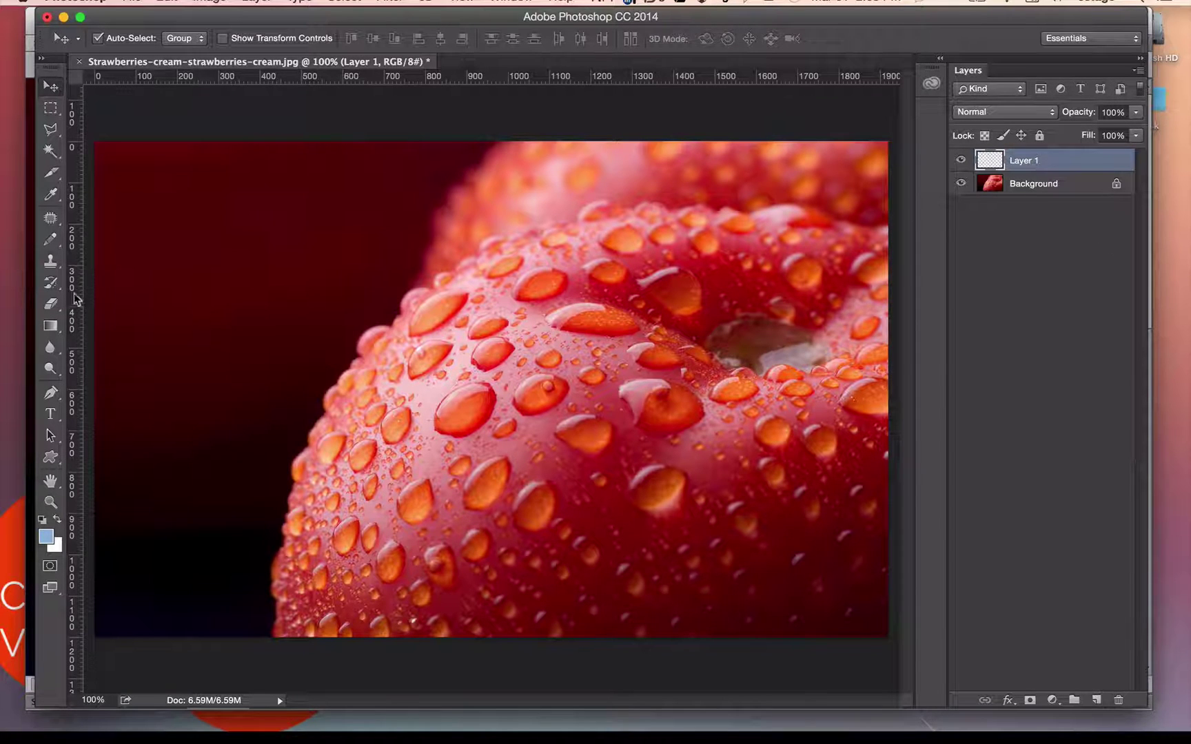
Choose the Foreground to Transparent preset for the Gradient tool and set its start color to the black sampled from the image's dark lower area
left_click(50, 325)
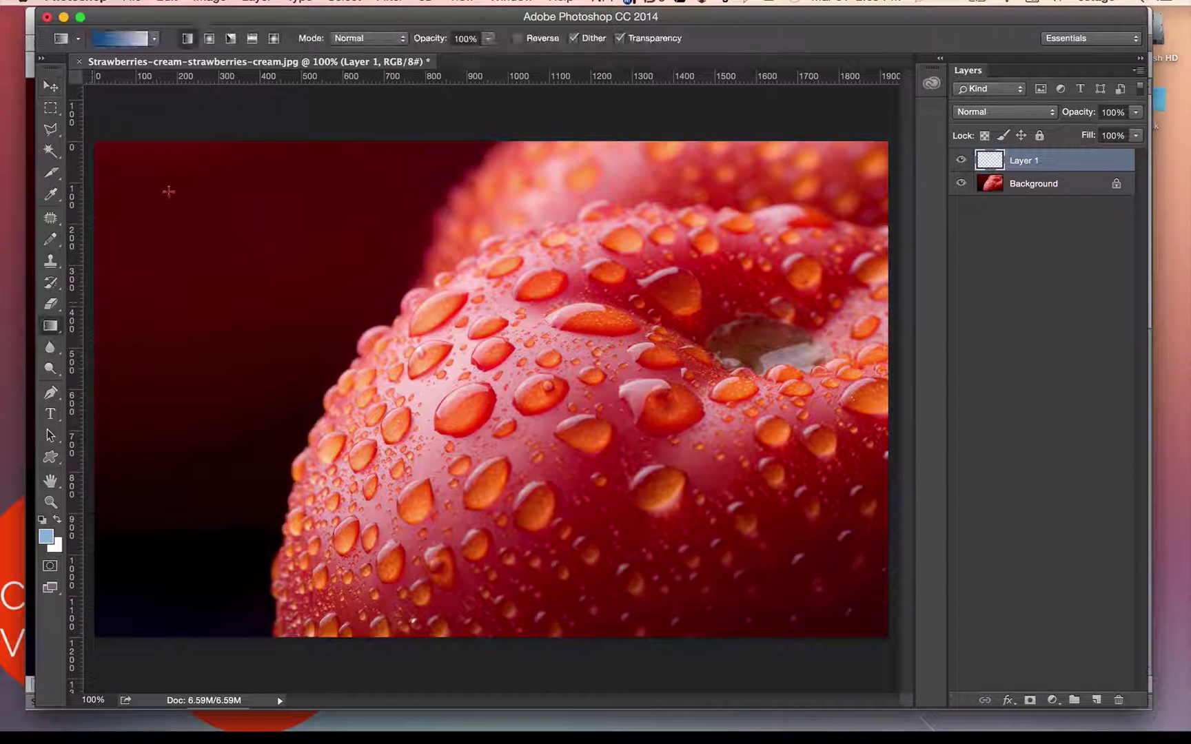
left_click(127, 39)
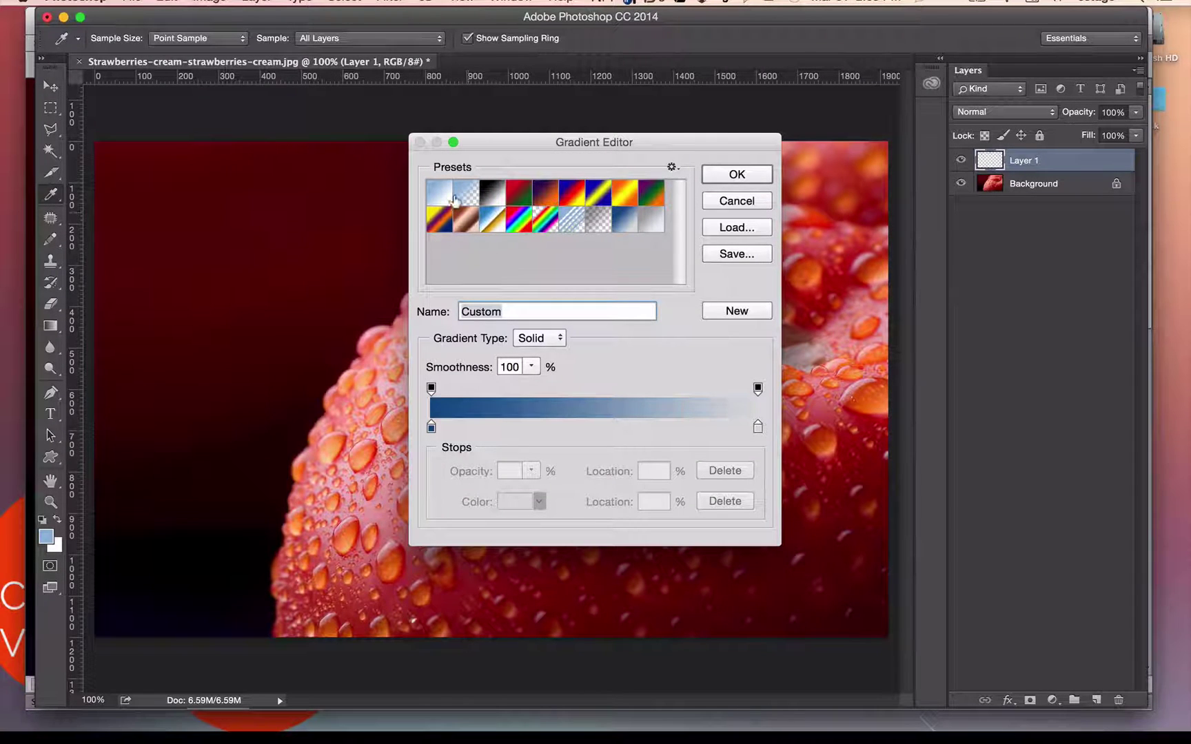
left_click(466, 194)
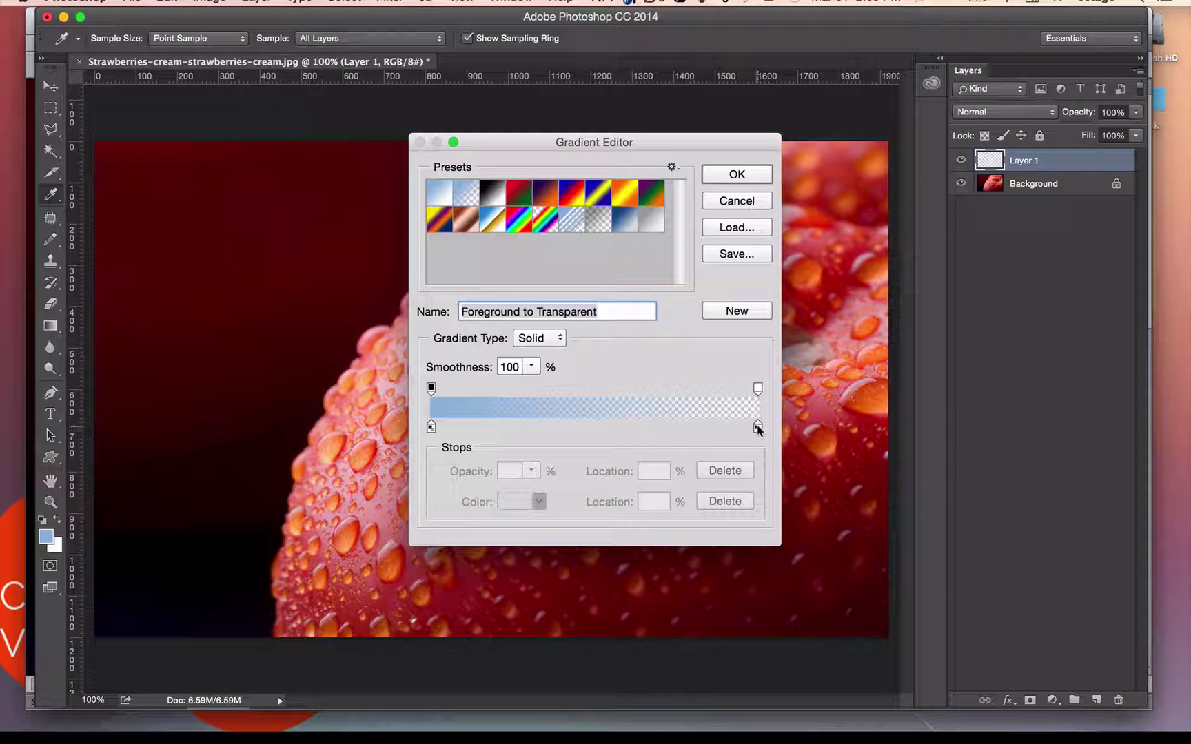
left_click(431, 427)
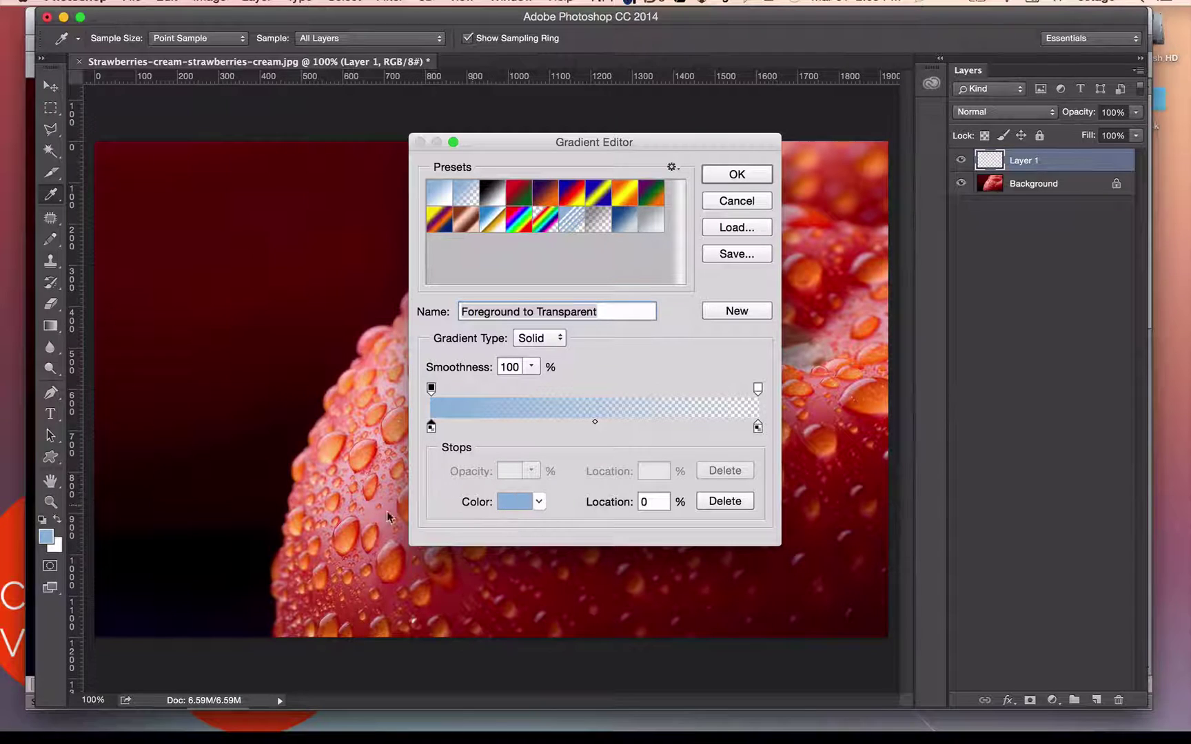
left_click(186, 624)
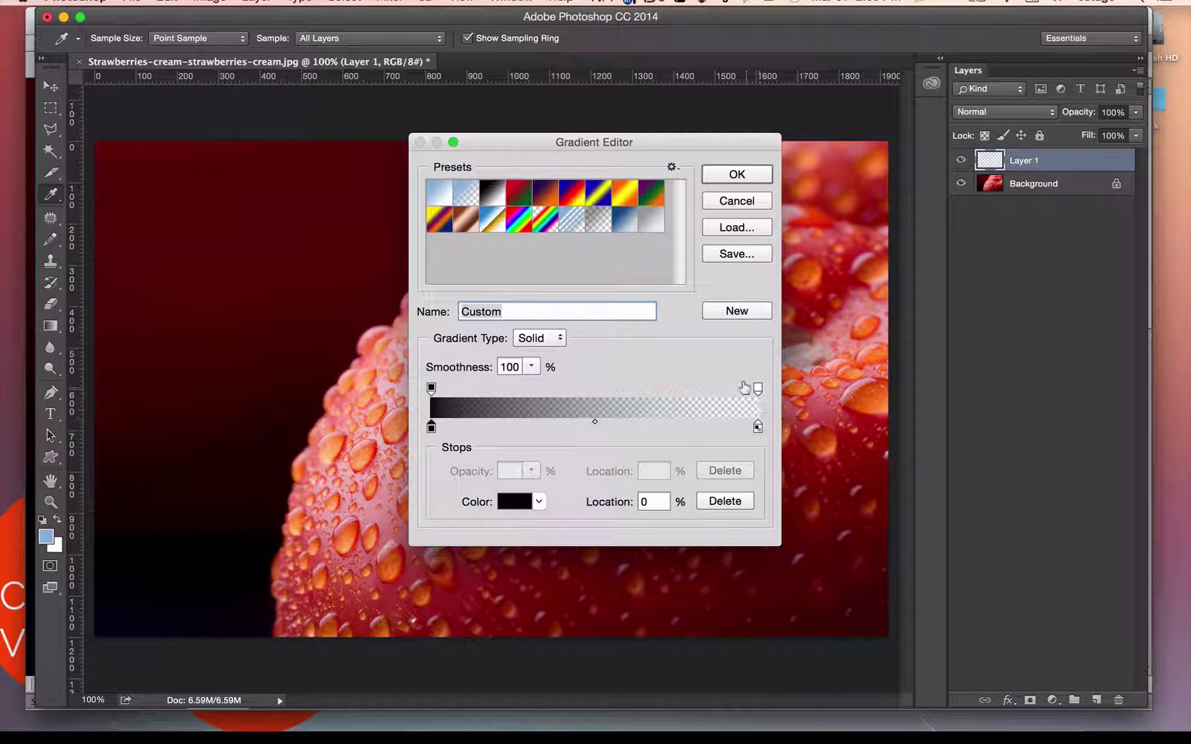
Set the gradient's end stop to white with 0% opacity and accept the custom gradient
left_click(757, 390)
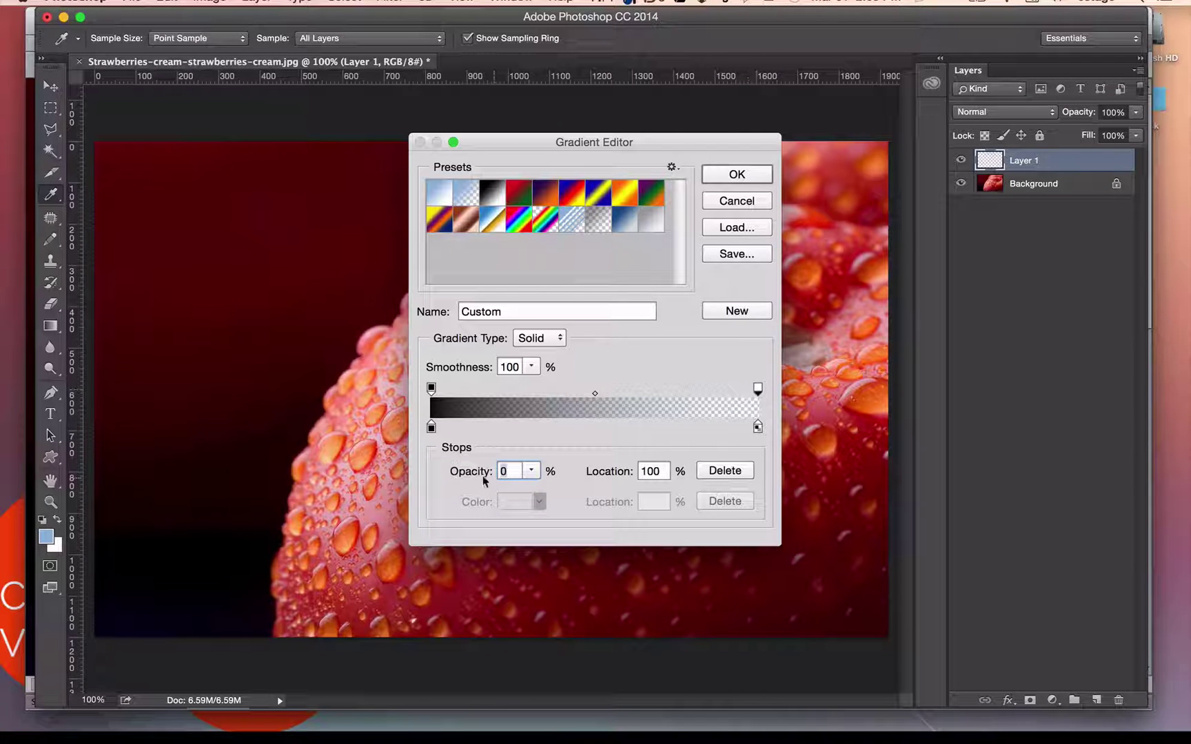
left_click_drag(473, 471, 414, 475)
left_click(757, 429)
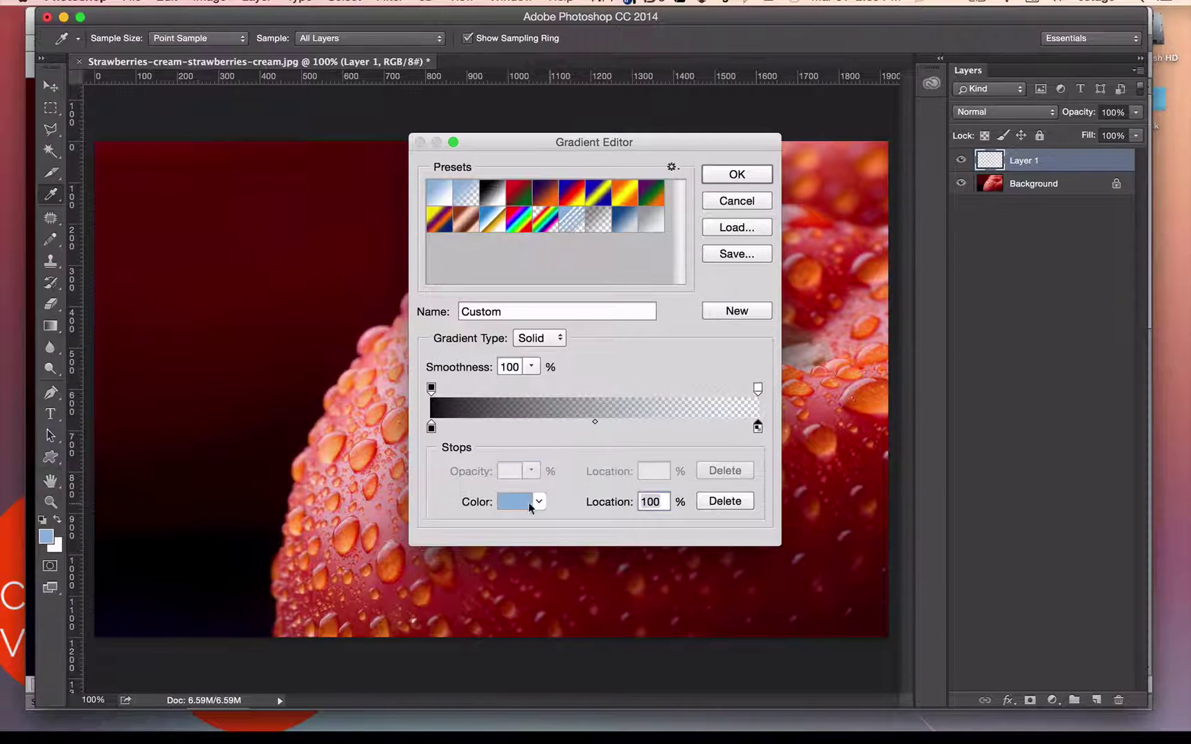
left_click(514, 501)
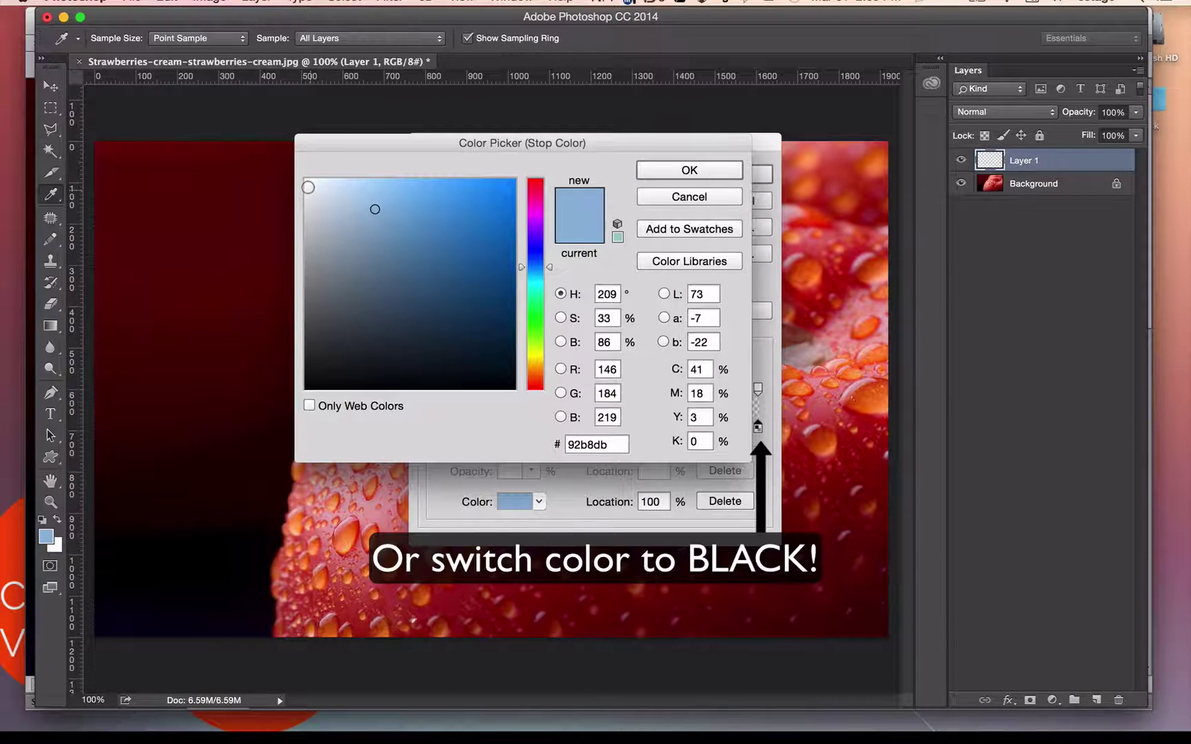
left_click_drag(308, 182, 285, 153)
left_click(639, 172)
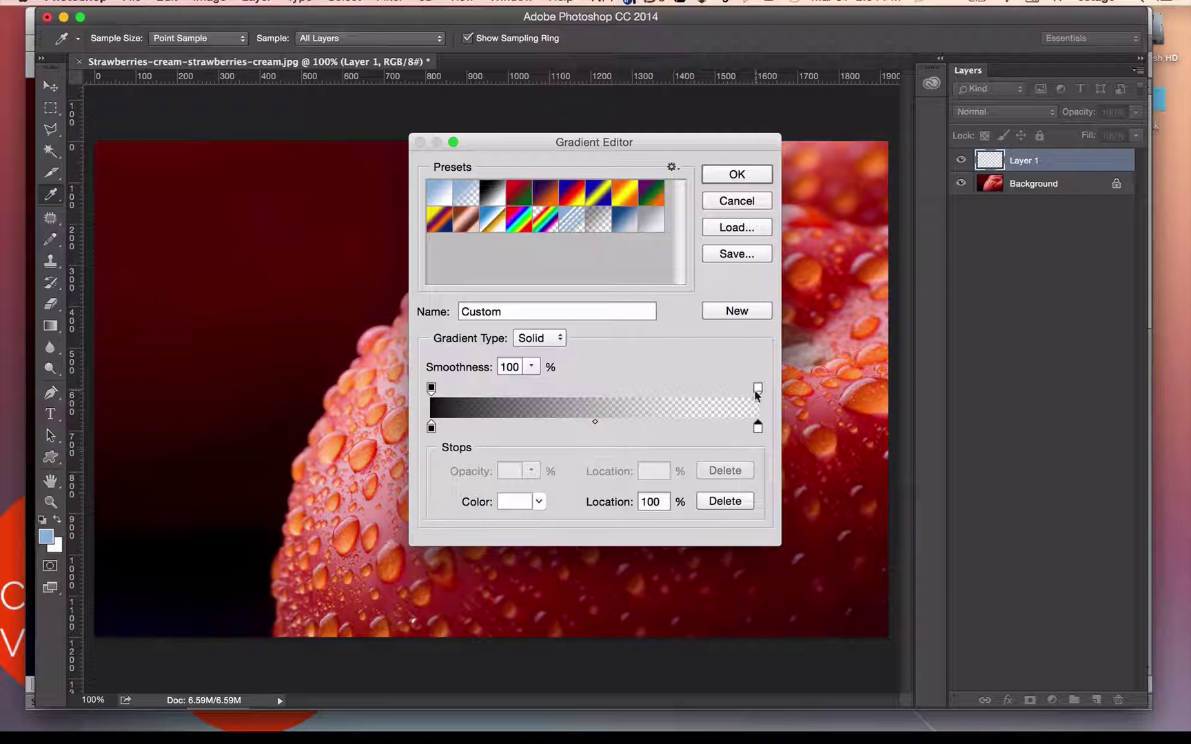
left_click(733, 176)
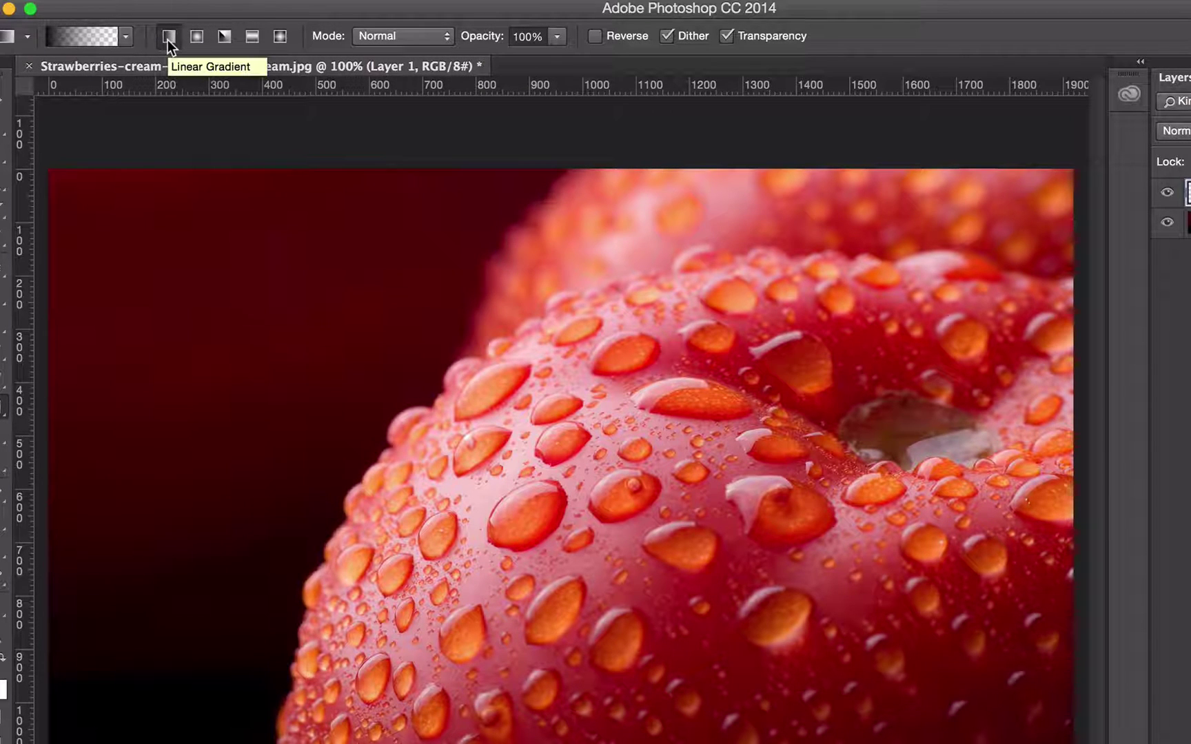
Keep the gradient mode at Normal and draw two linear black-to-transparent gradients upward from below the image's bottom edge
left_click(394, 36)
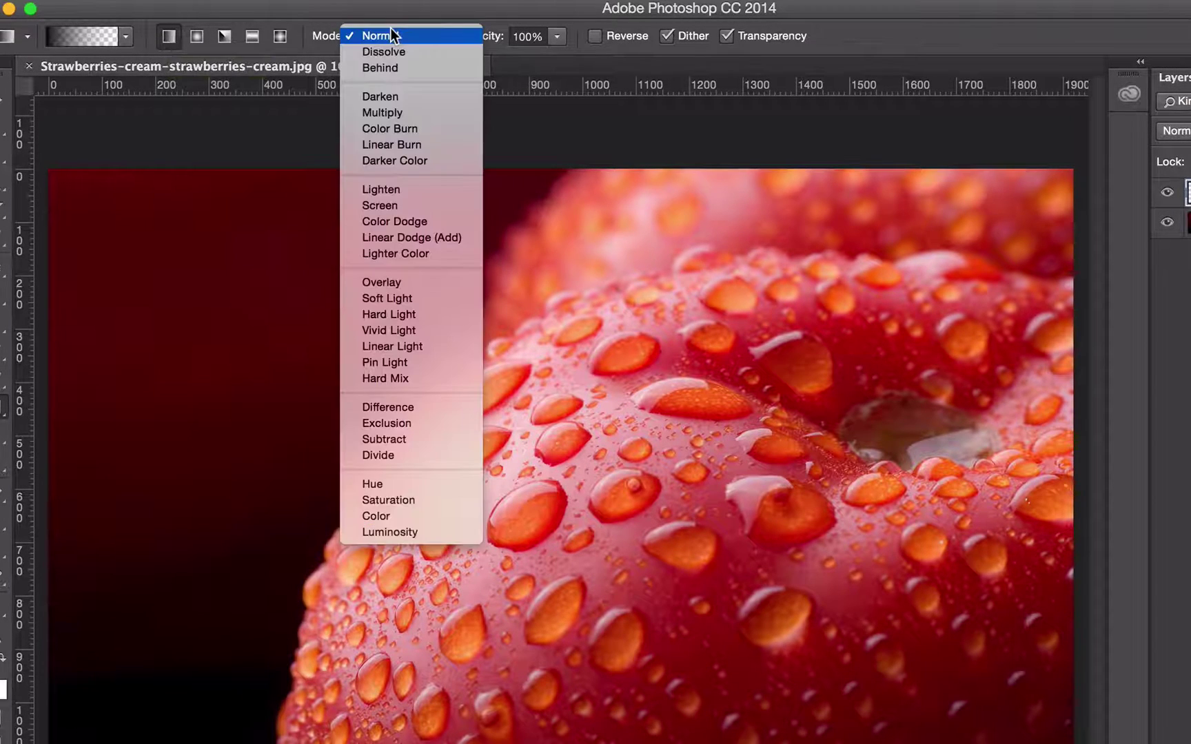
left_click(313, 43)
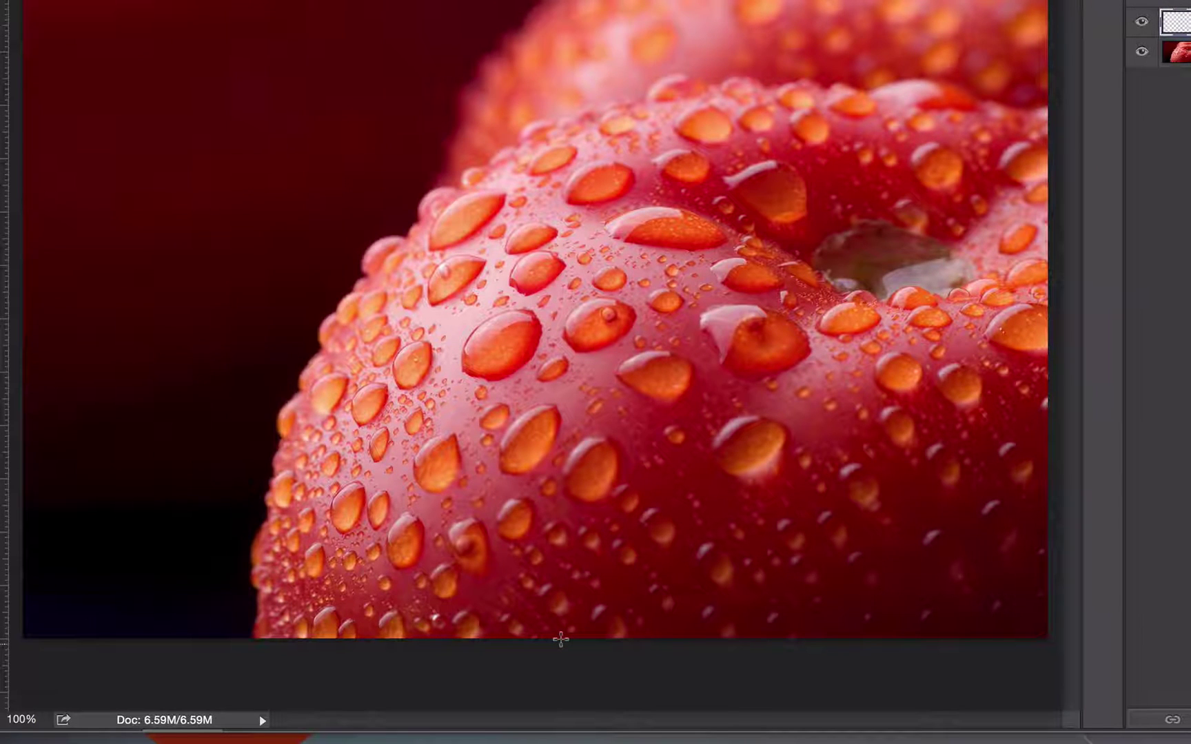
left_click_drag(581, 674, 568, 598)
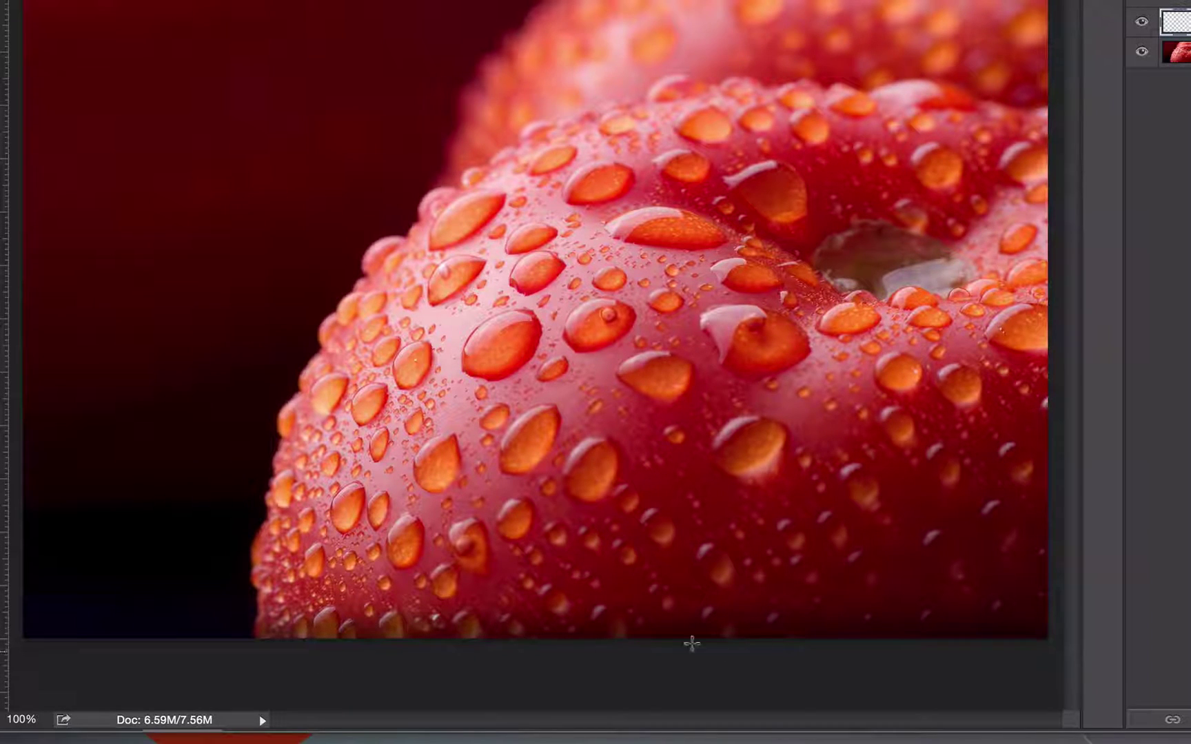
left_click_drag(691, 684, 681, 457)
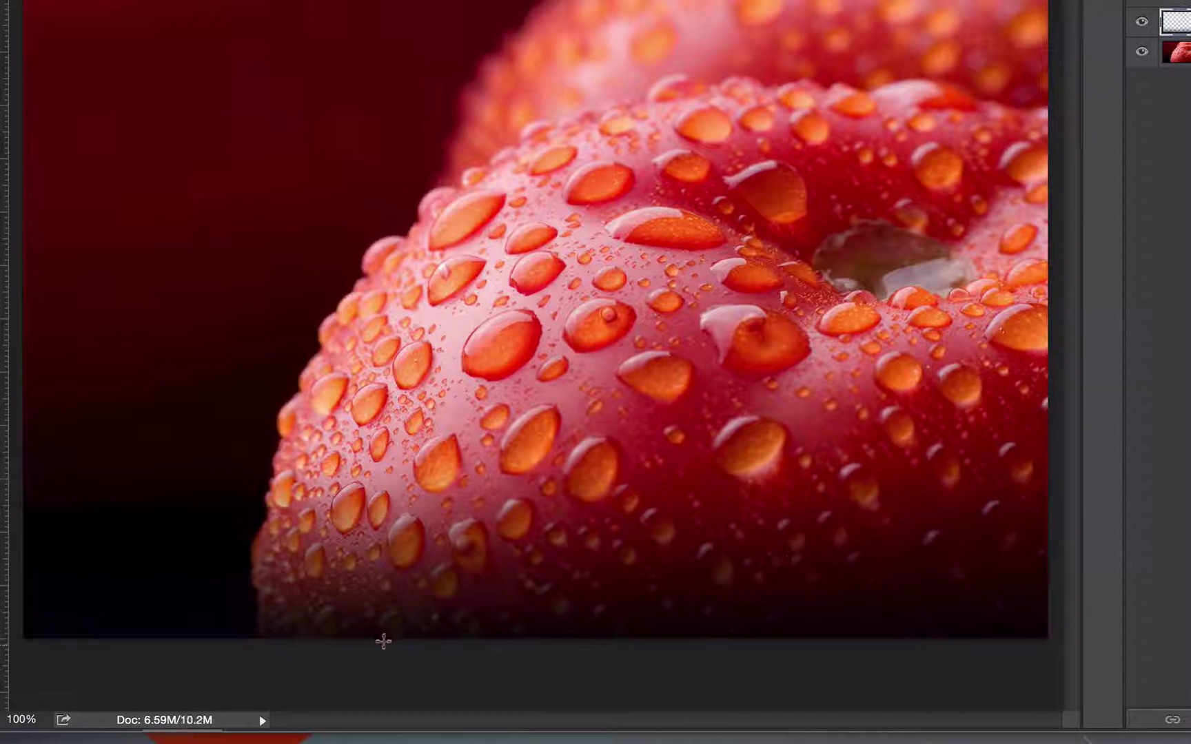
Draw one more short gradient upward from below the image's bottom edge and set the Save for Web export to JPEG quality 72
left_click_drag(390, 663, 393, 547)
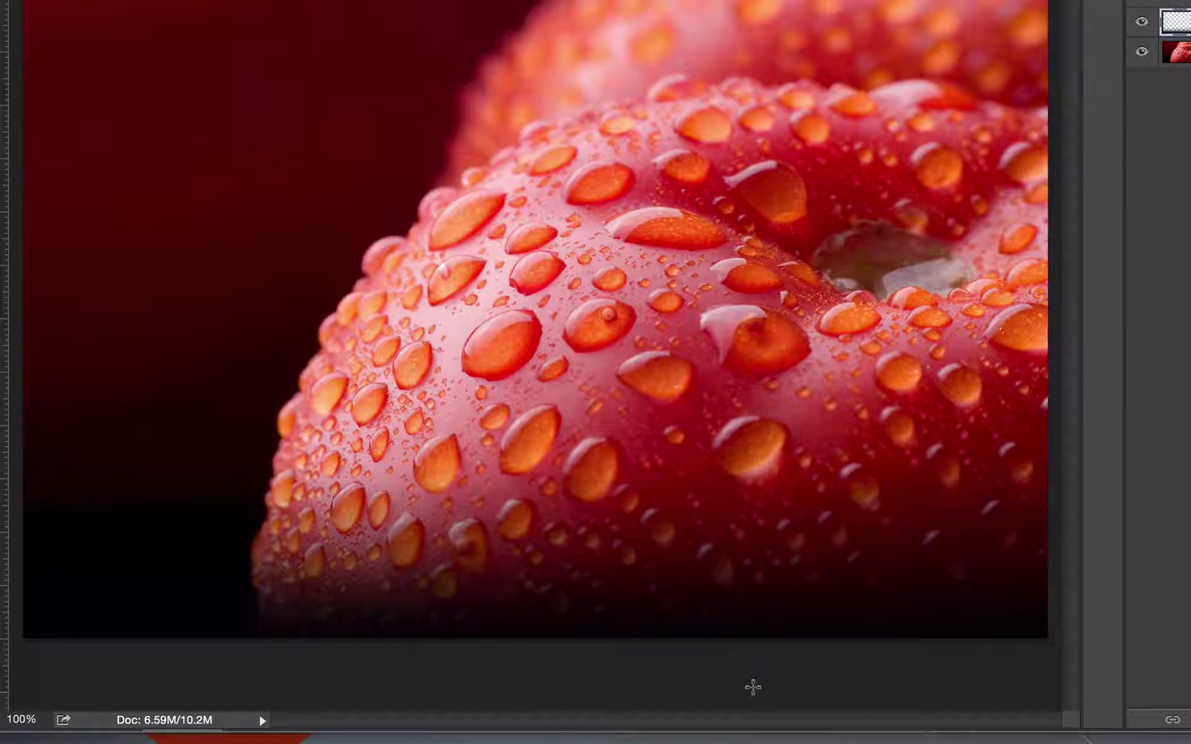
left_click(67, 0)
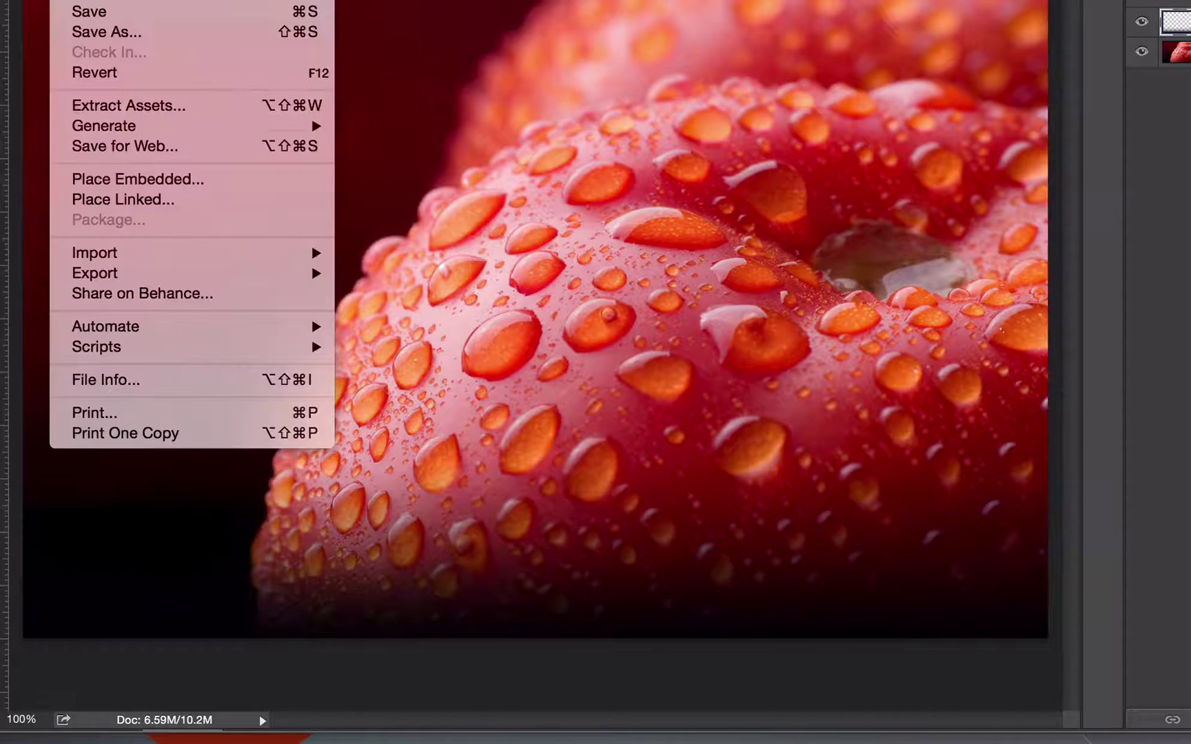
left_click(149, 147)
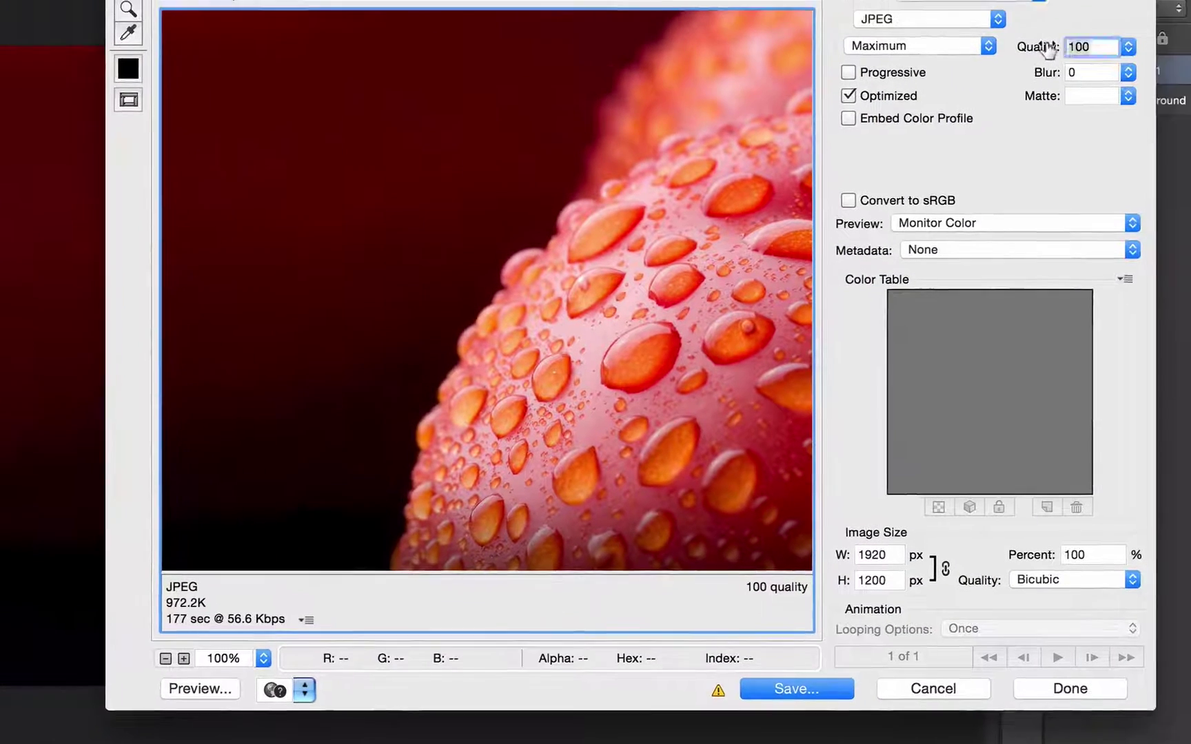
left_click_drag(1107, 2, 1107, 3)
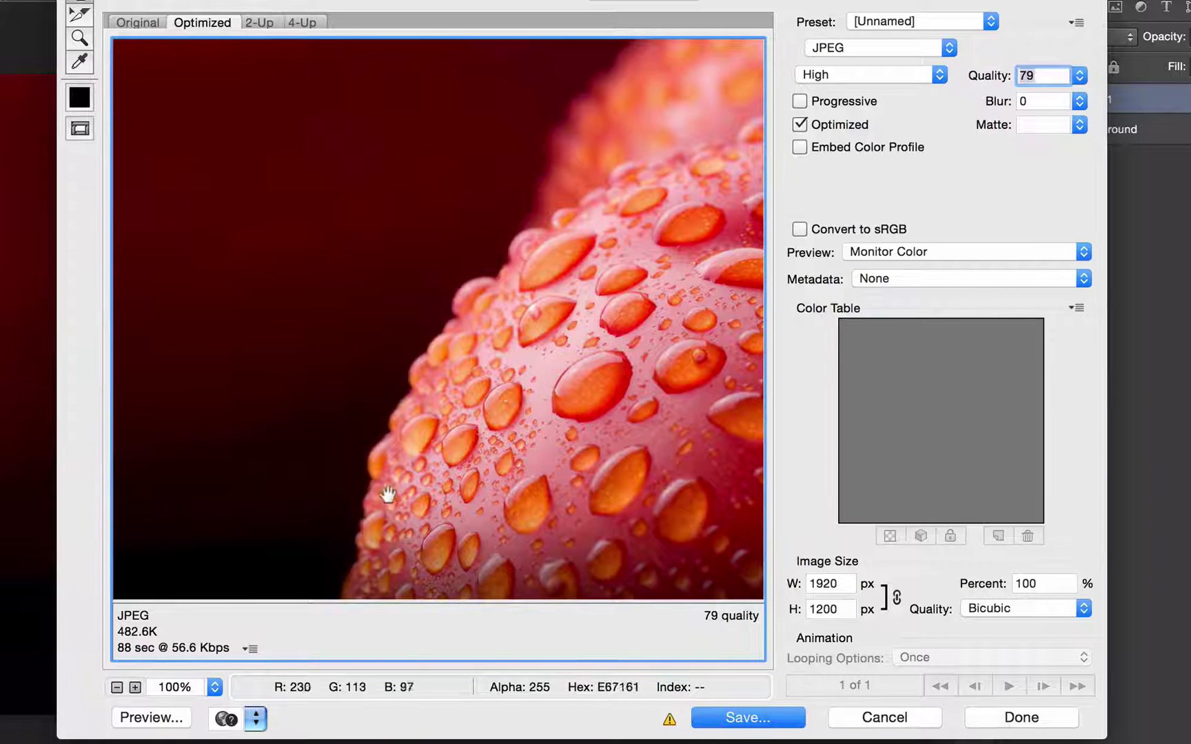
scroll(308, 245, "right", 5)
left_click_drag(999, 71, 991, 72)
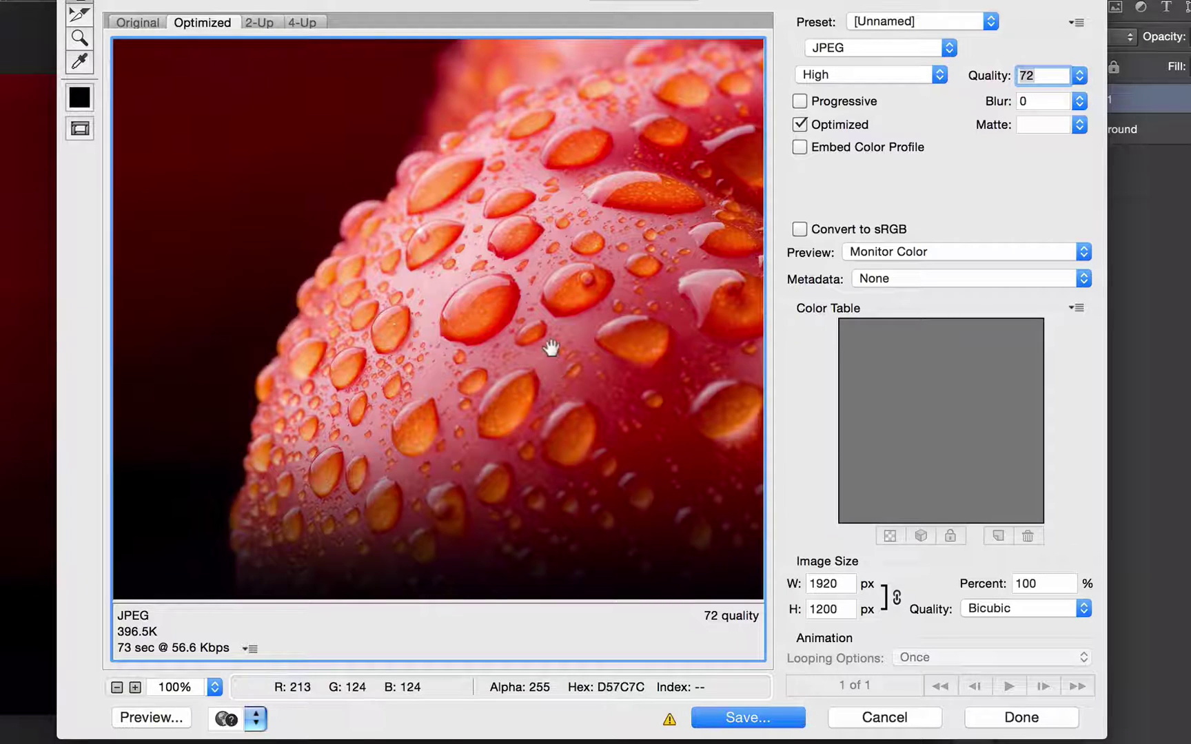
Save the optimized image as bg.jpg in the Seamless BG folder with the Images Only format
left_click(757, 711)
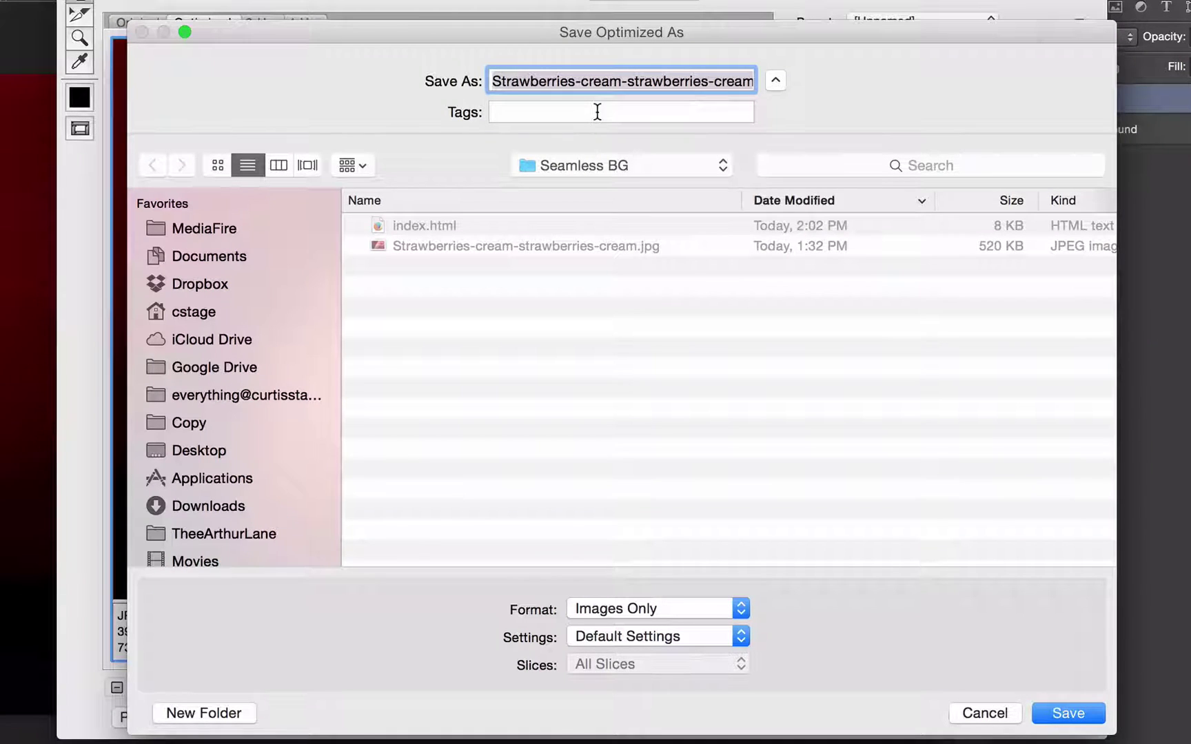
type("bg.jpg")
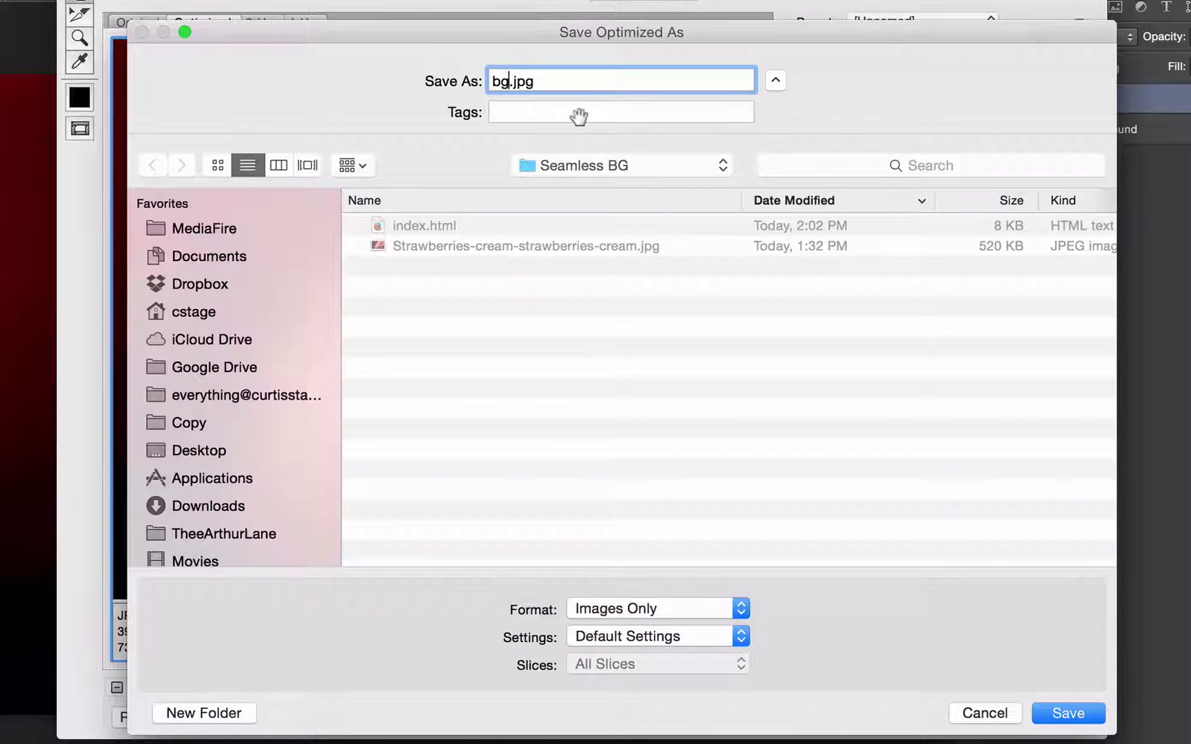
left_click(1060, 705)
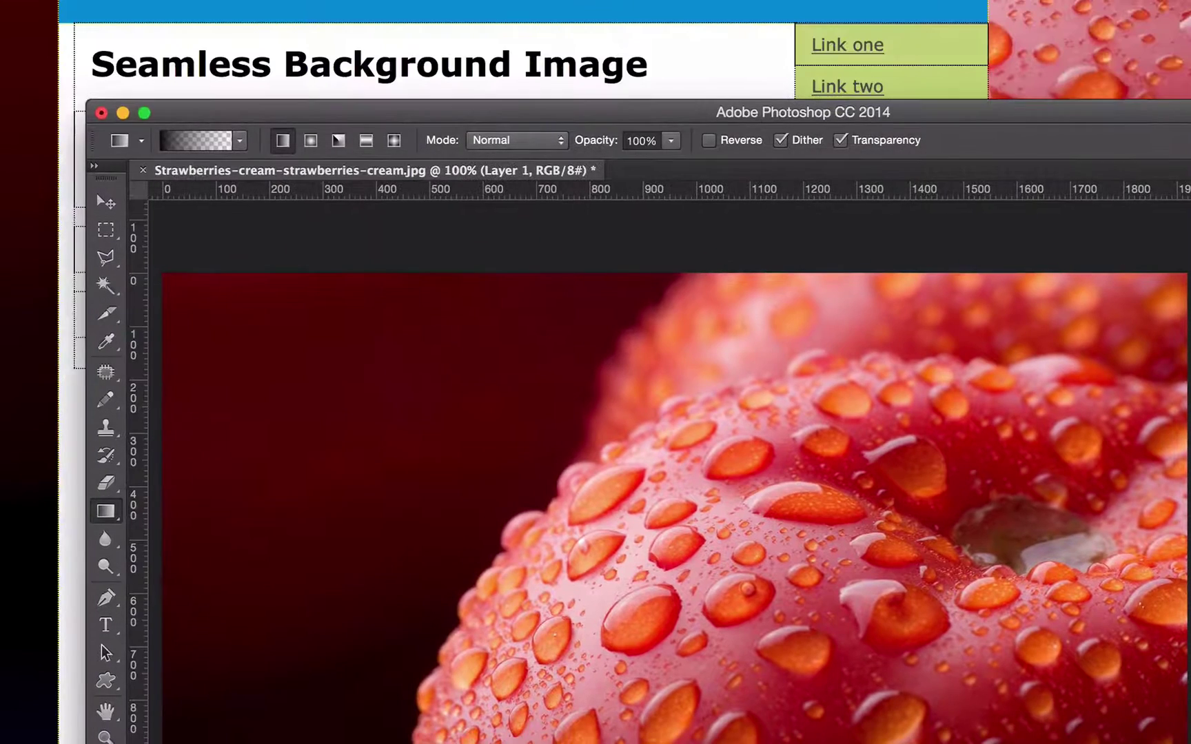
Switch to Dreamweaver and change the file name in the body rule's background-image URL to bg.jpg in the code
left_click(282, 82)
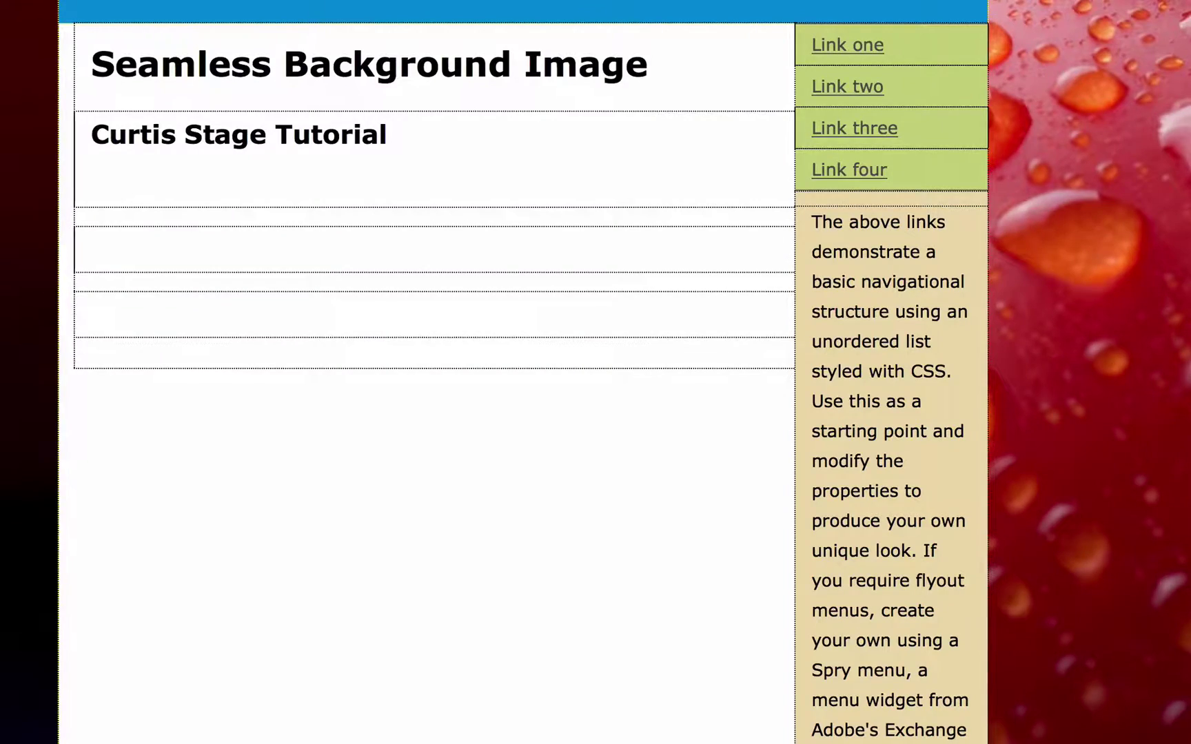
left_click(53, 76)
scroll(122, 159, "up", 20)
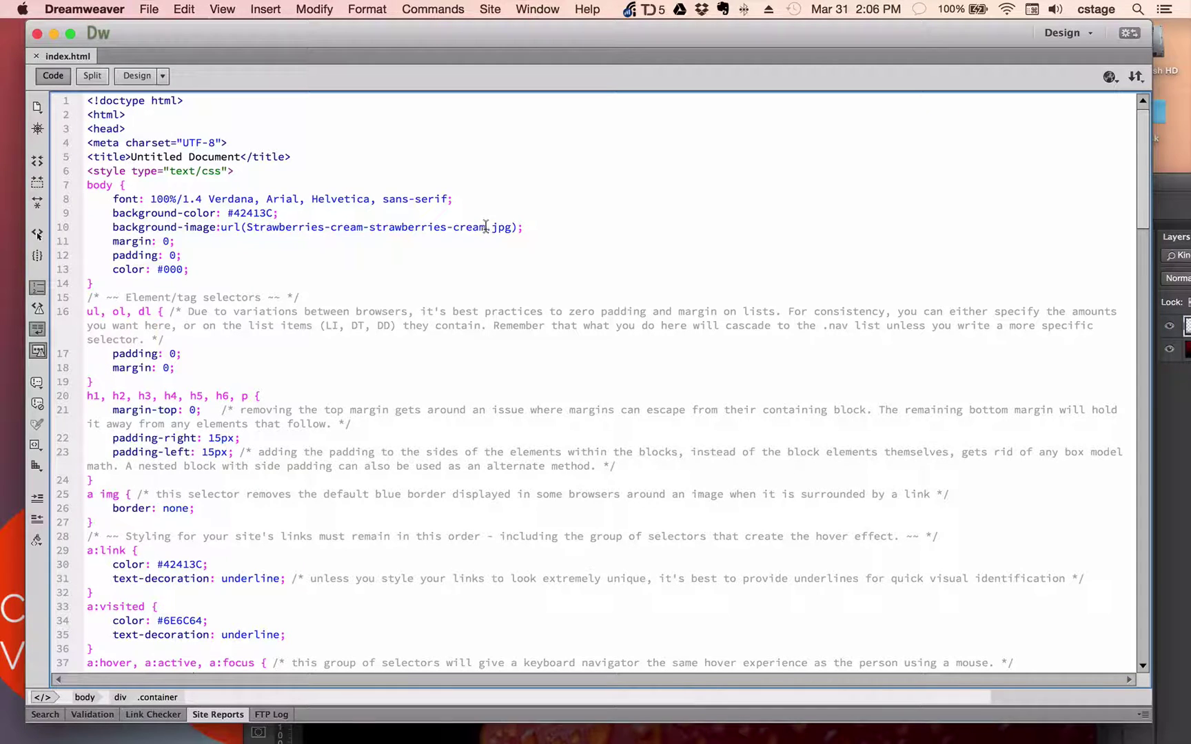
left_click_drag(483, 227, 247, 231)
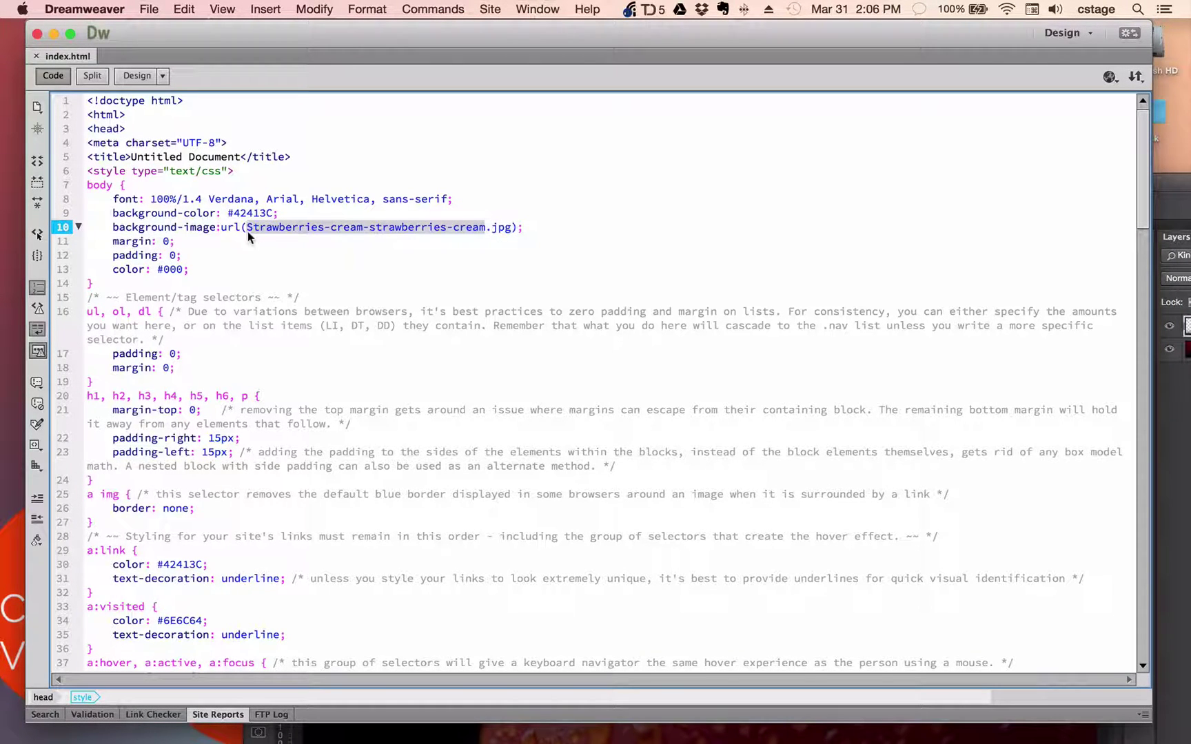
type("bg")
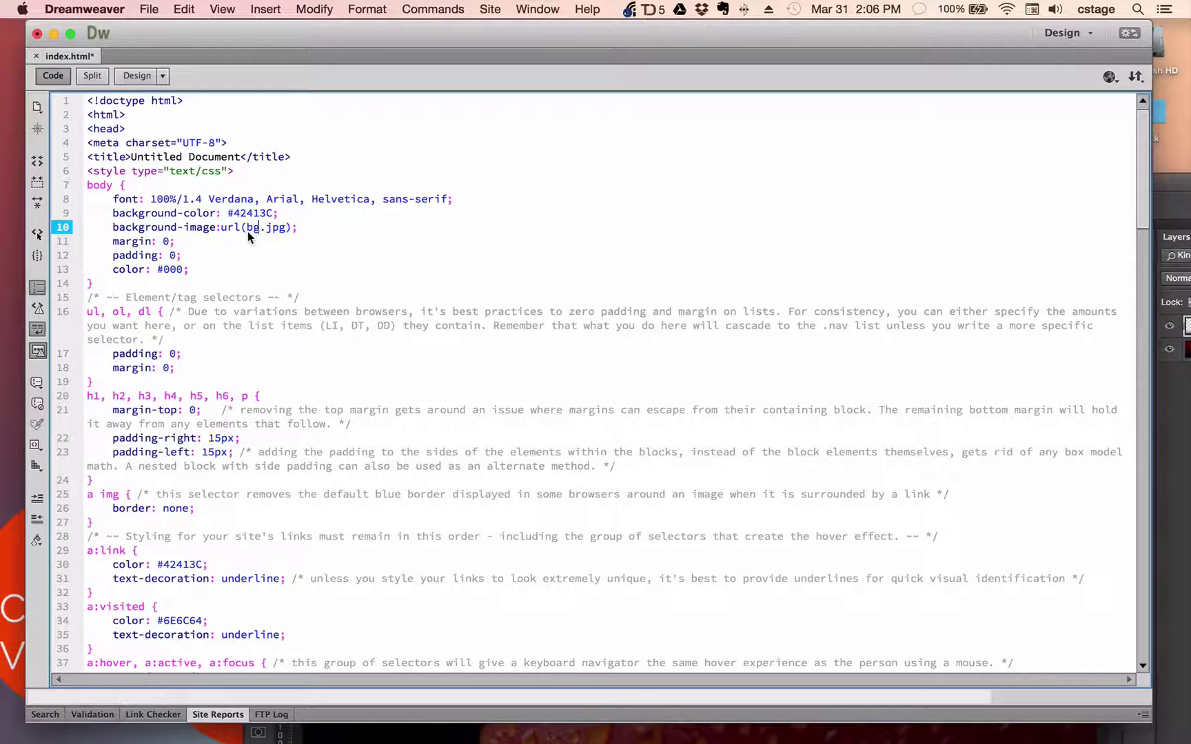
Examine how the new background image looks and repeats along the page in Design view
left_click(129, 75)
scroll(1013, 393, "down", 10)
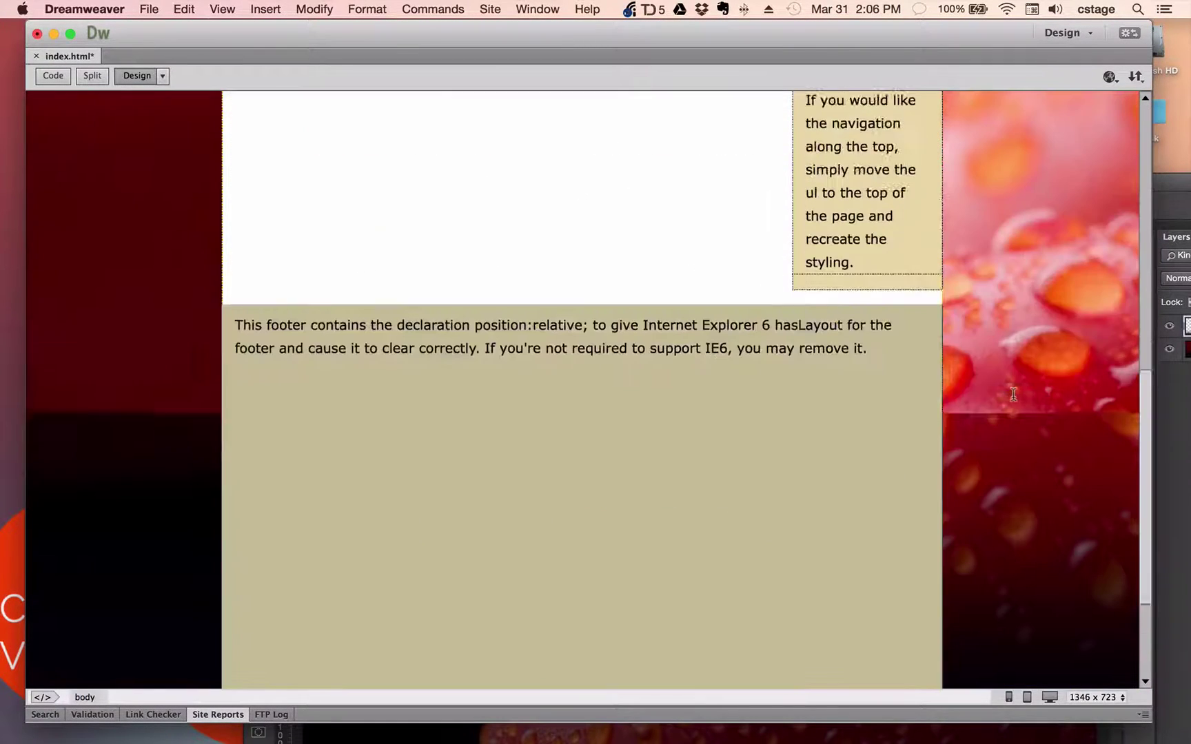
scroll(1013, 393, "up", 10)
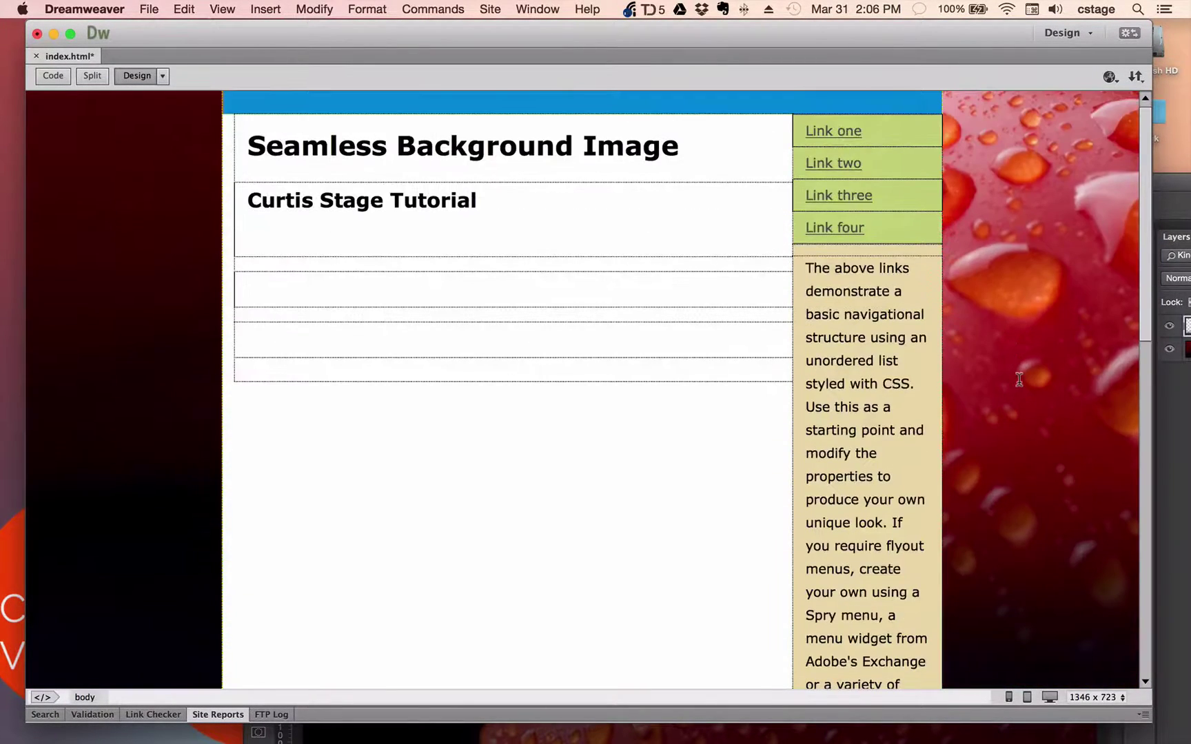
scroll(1020, 378, "down", 3)
scroll(1019, 378, "up", 3)
scroll(1020, 379, "down", 3)
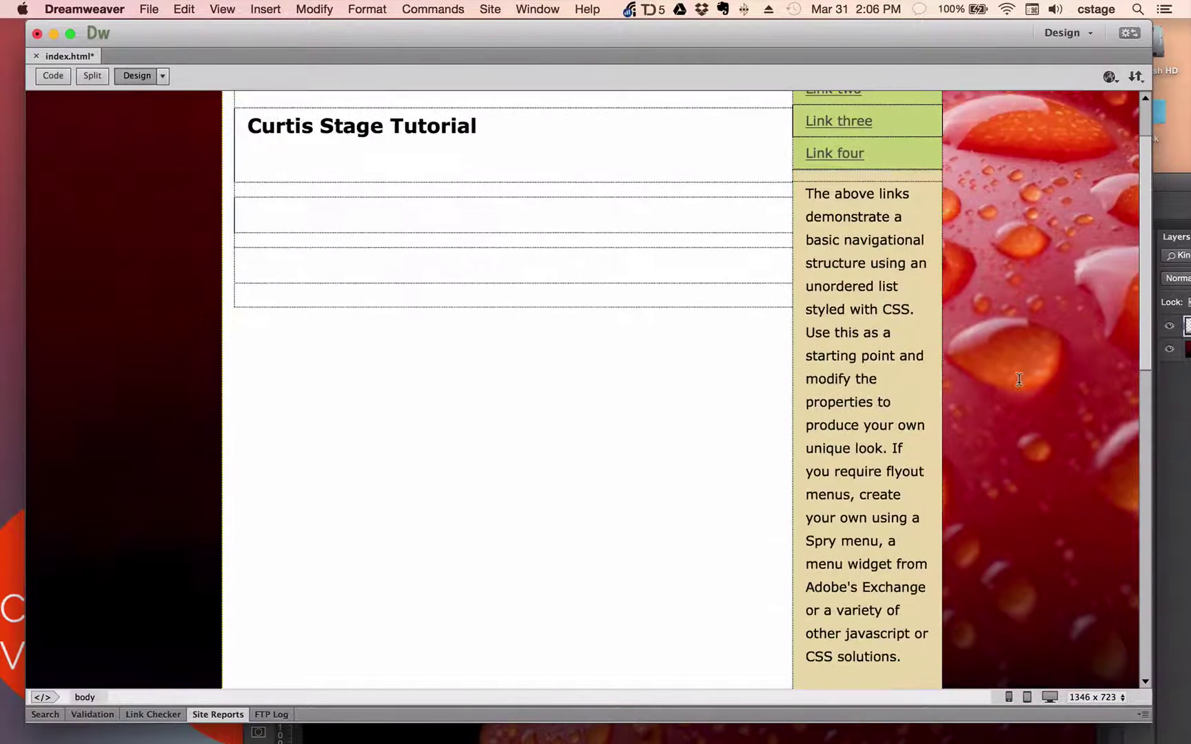
scroll(1019, 378, "up", 3)
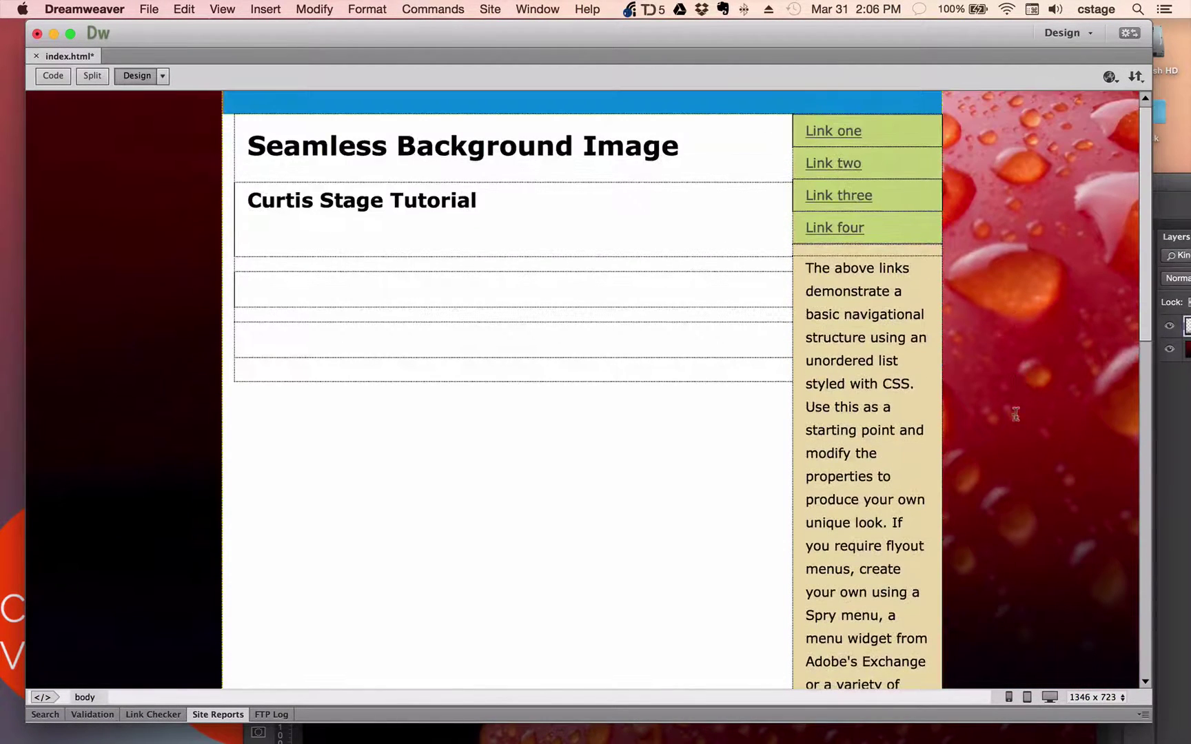
mouse_move(1140, 320)
left_mouse_down()
mouse_move(1145, 440)
mouse_move(1135, 306)
left_mouse_up()
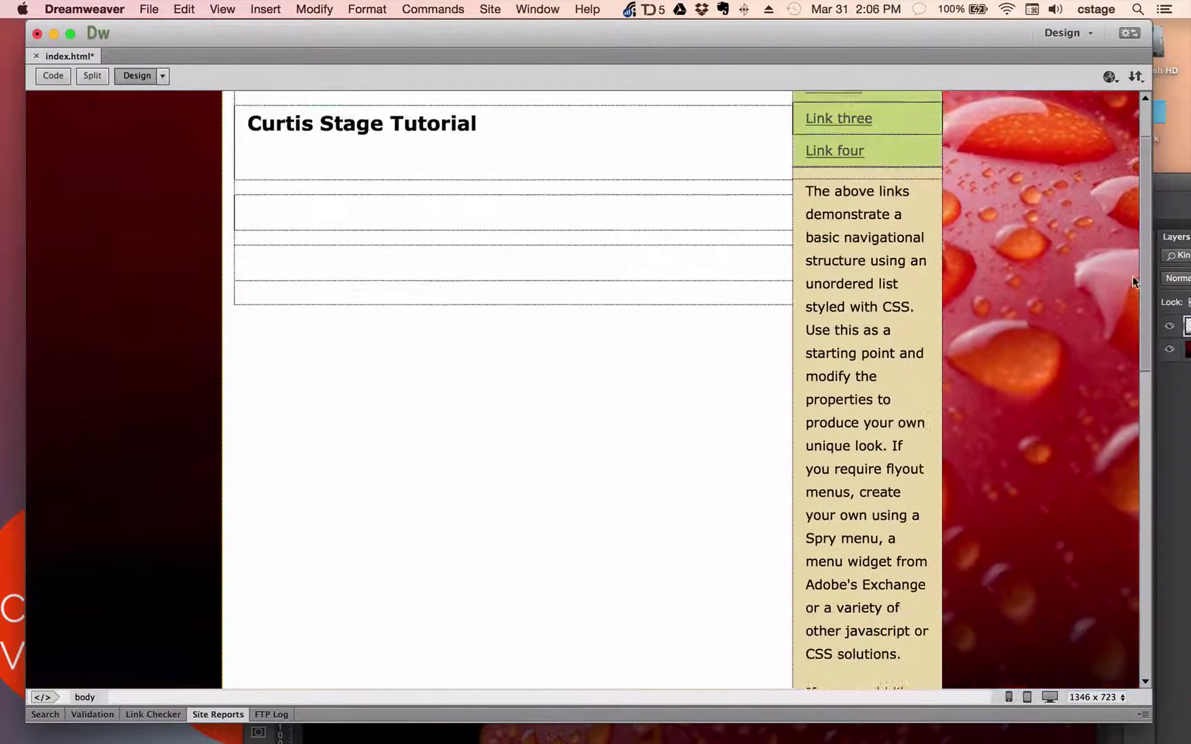
Preview the page in Safari, examine where the background image repeats near the footer, and close the preview
left_click(1110, 76)
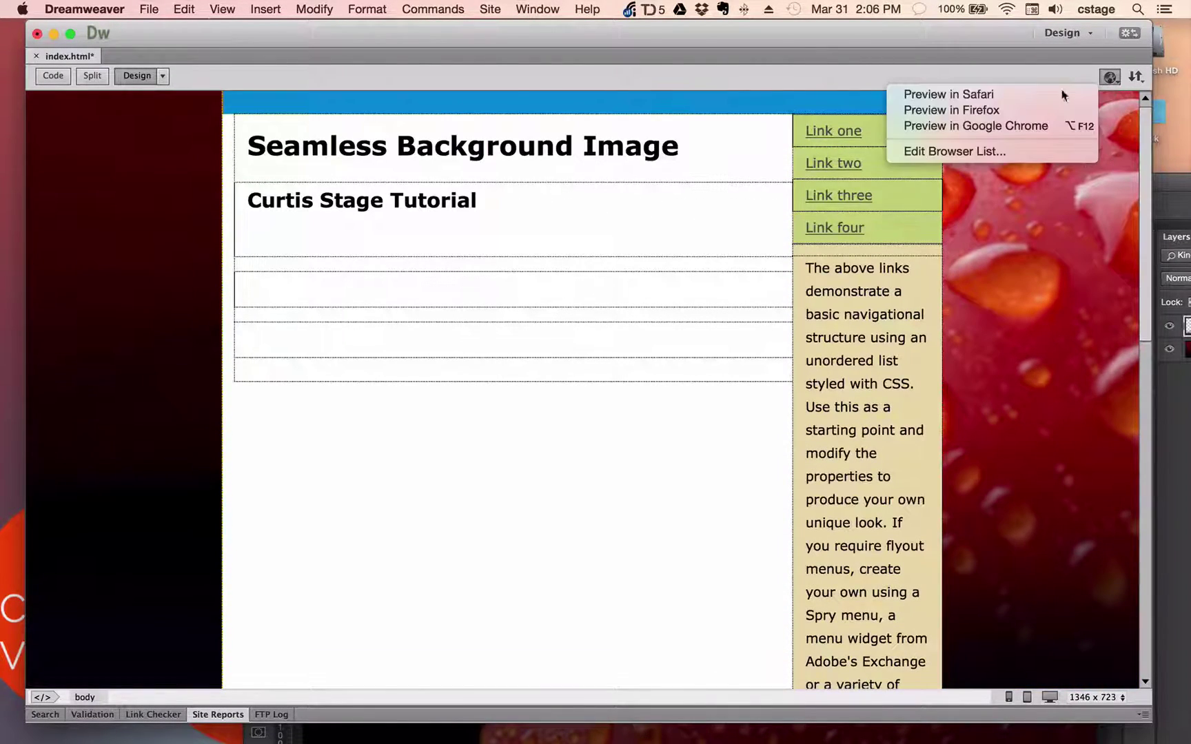
left_click(1010, 98)
left_click(670, 404)
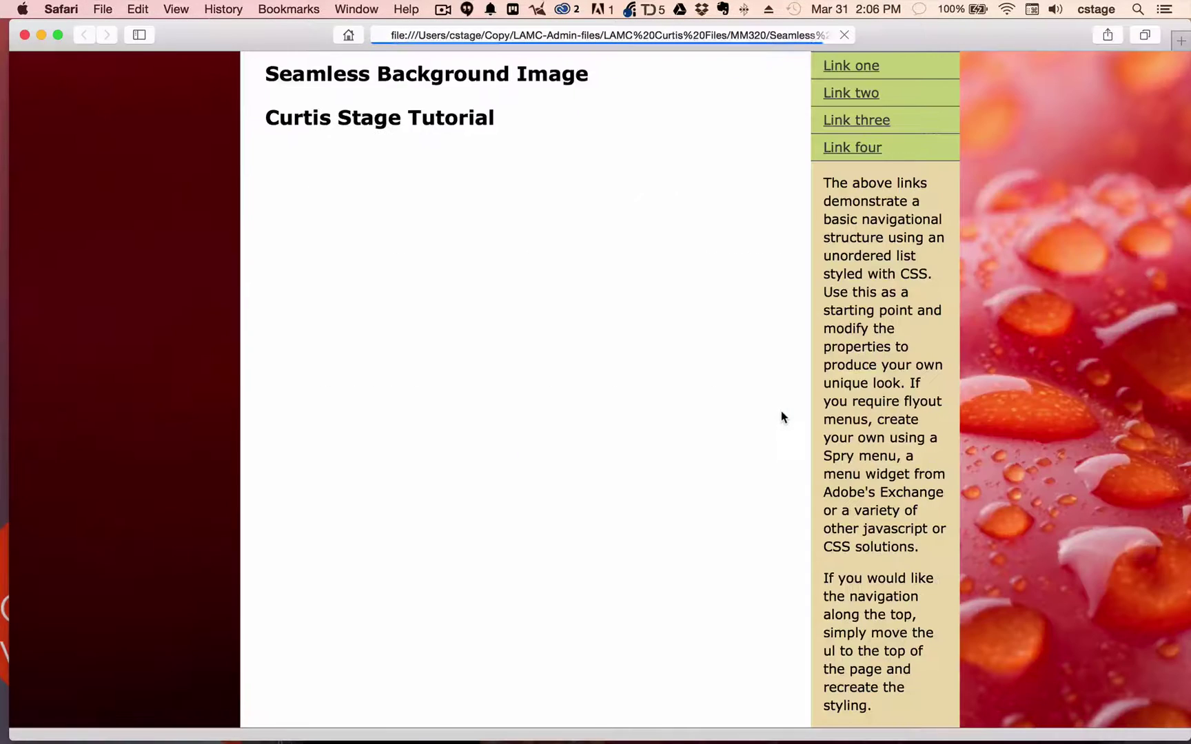
scroll(1052, 417, "down", 10)
scroll(1053, 419, "down", 3)
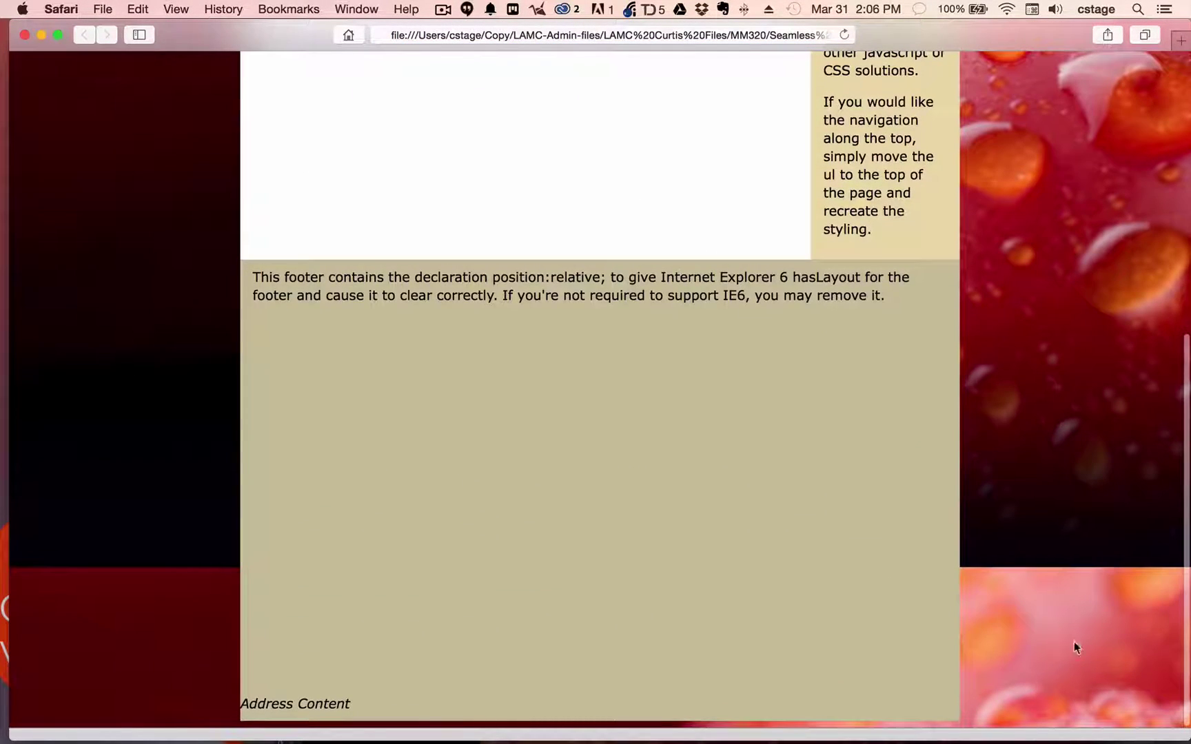
scroll(1095, 586, "up", 1)
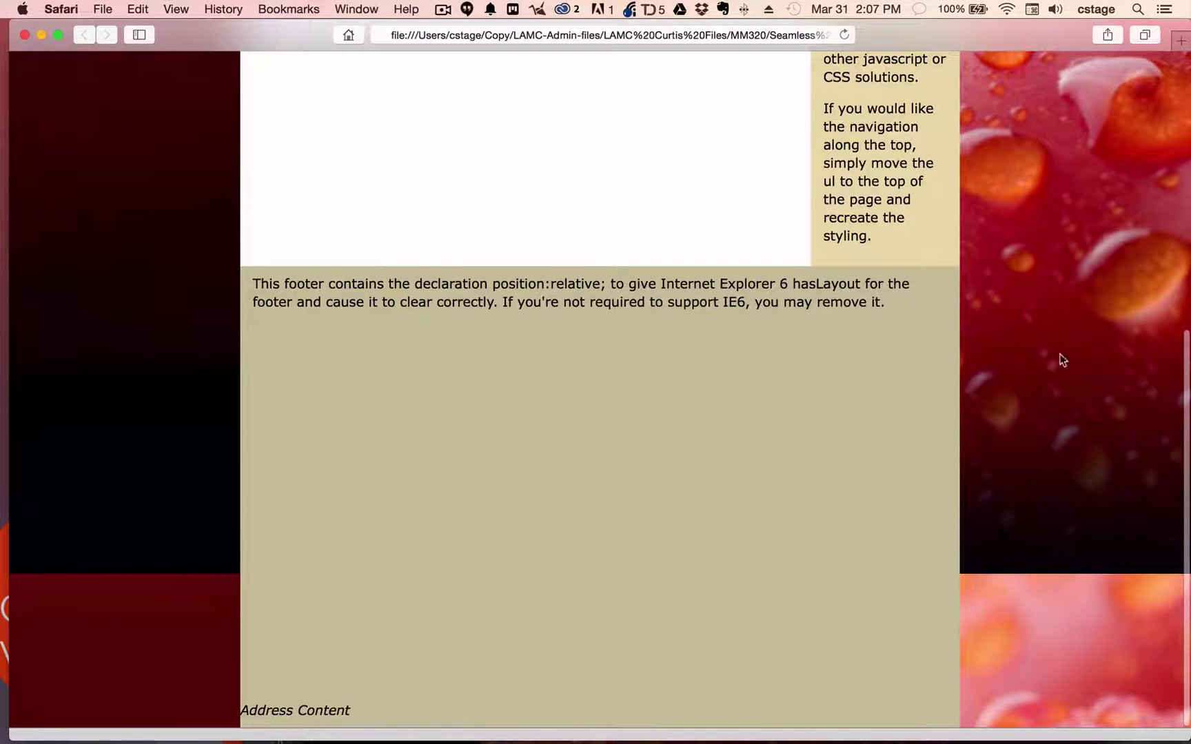
scroll(1082, 624, "up", 9)
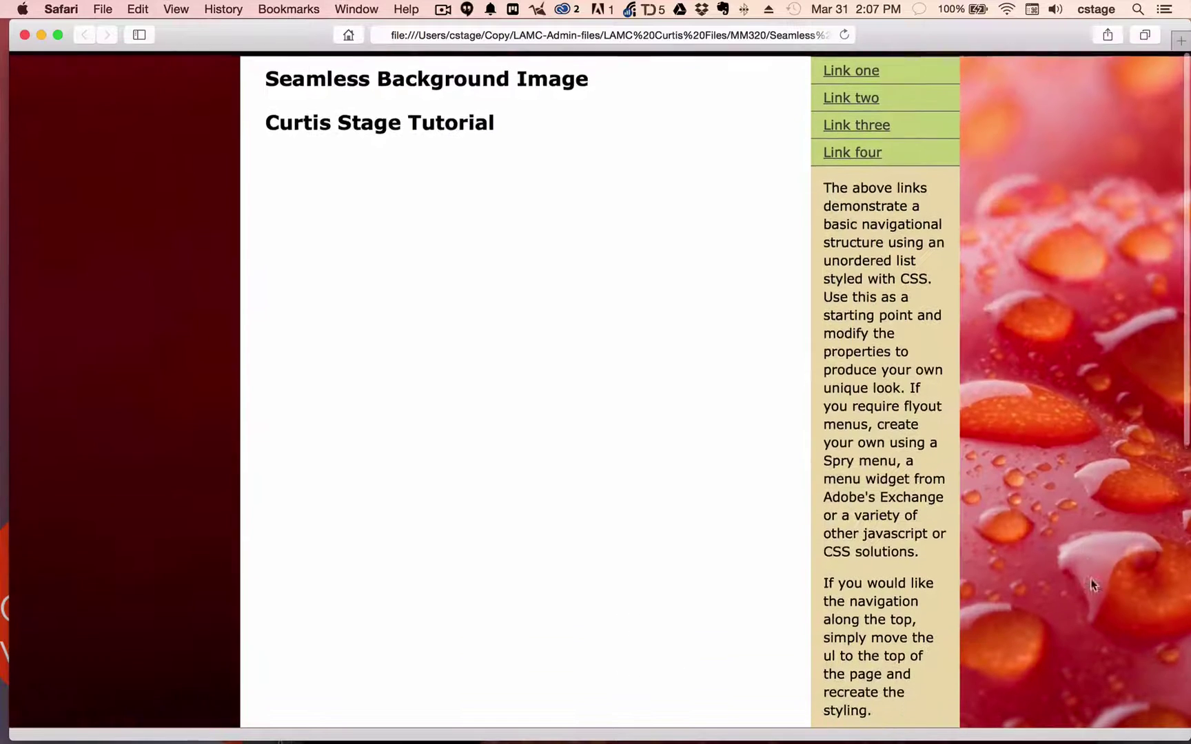
left_click(24, 35)
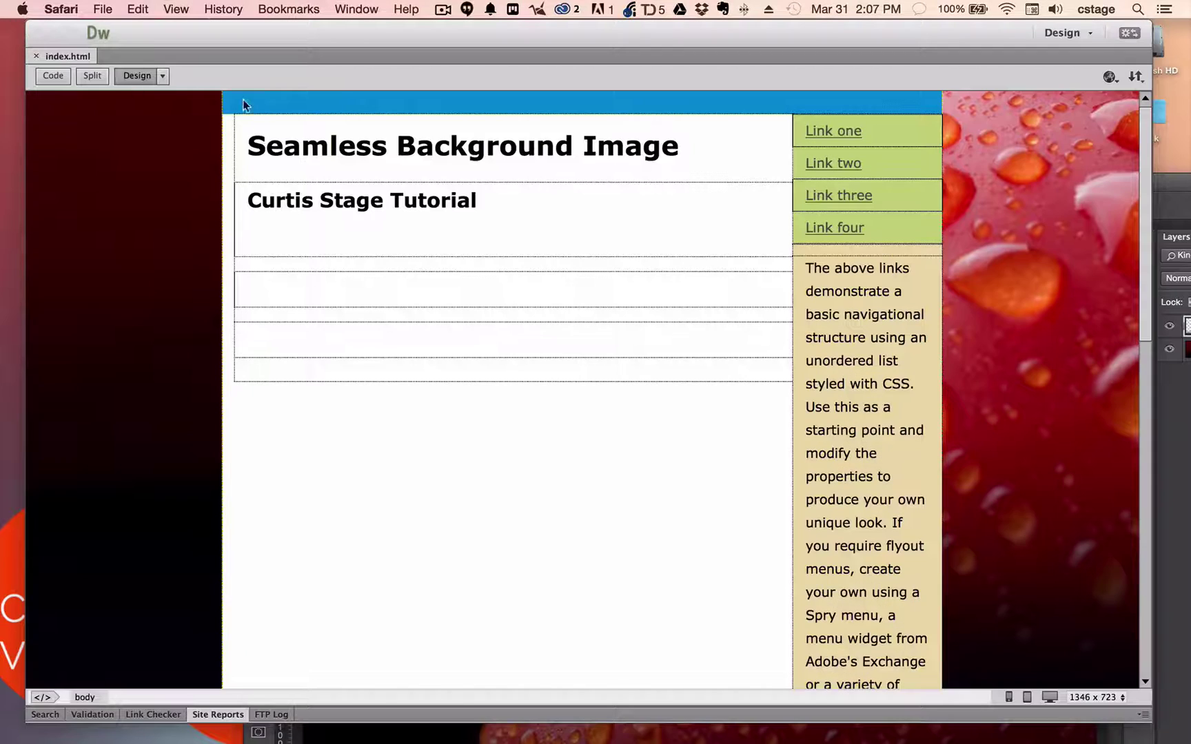
Add background-repeat:no-repeat; to the body rule below the background-image line
left_click(59, 75)
left_click(51, 77)
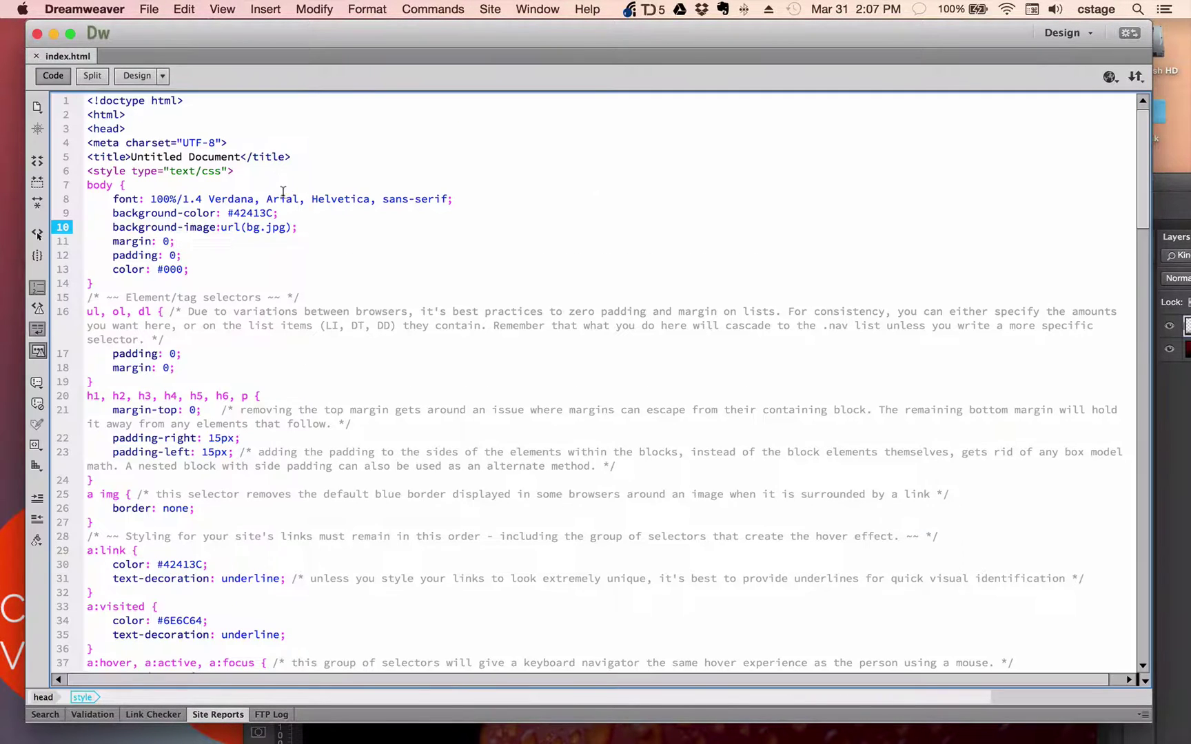
left_click(297, 228)
key("Return")
type("bac")
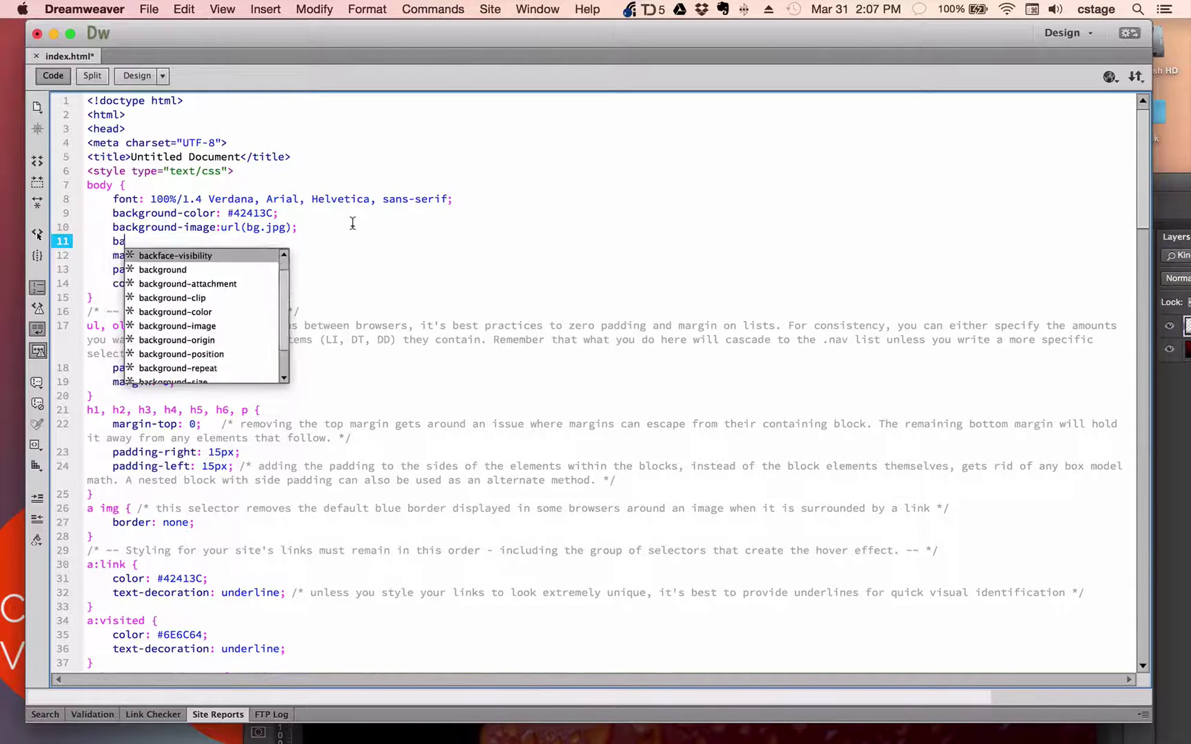
double_click(203, 367)
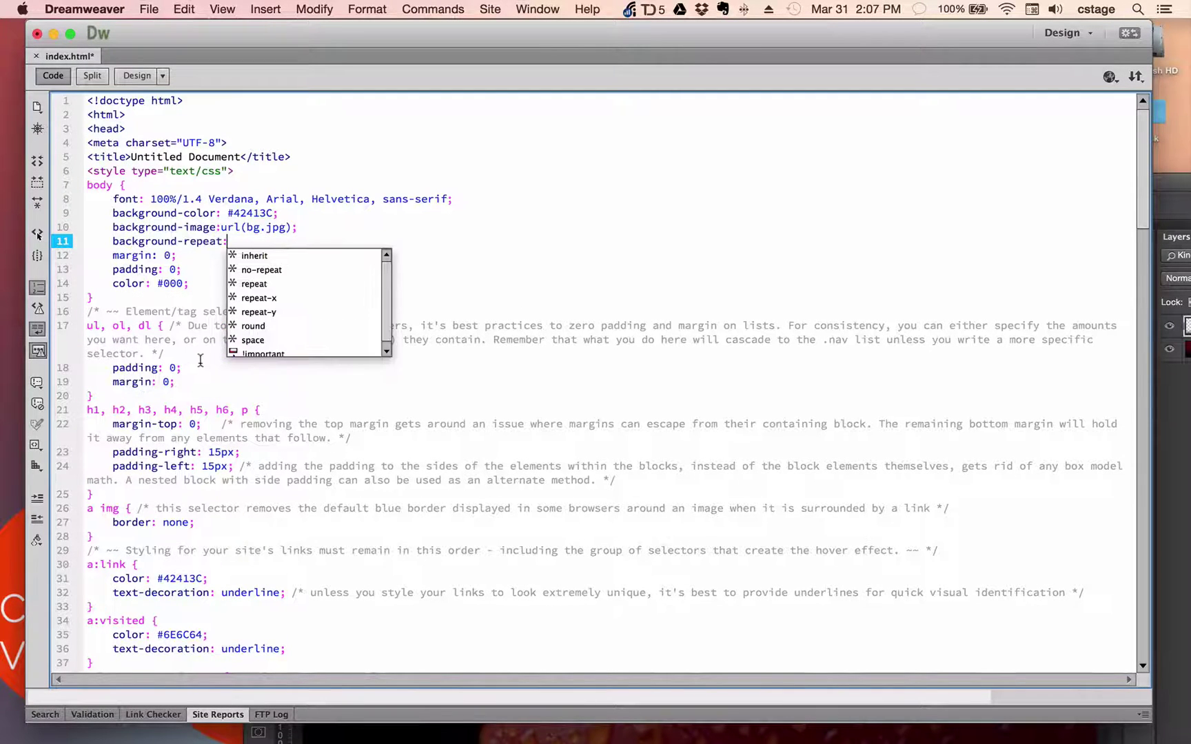
left_click(262, 271)
double_click(262, 271)
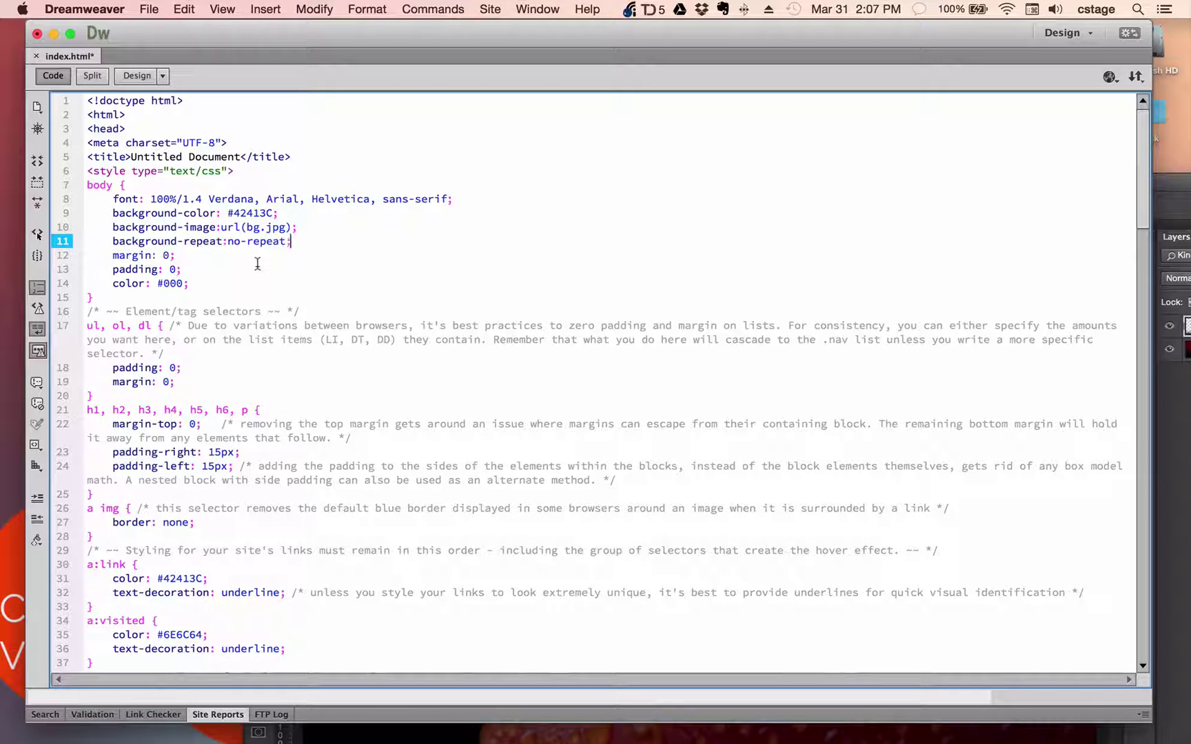
Check the area below the non-repeating image in Design view and set the body rule's background-color to #000
left_click(142, 78)
scroll(970, 438, "down", 5)
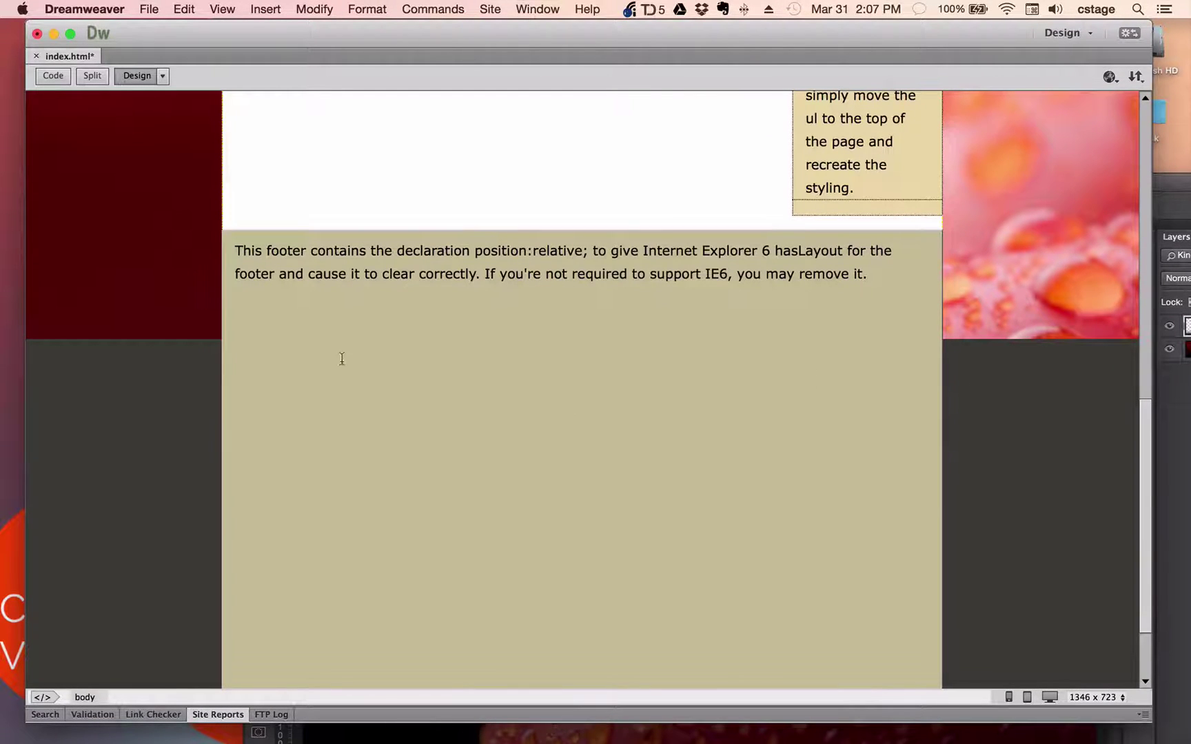
scroll(1065, 418, "up", 3)
scroll(1057, 406, "down", 5)
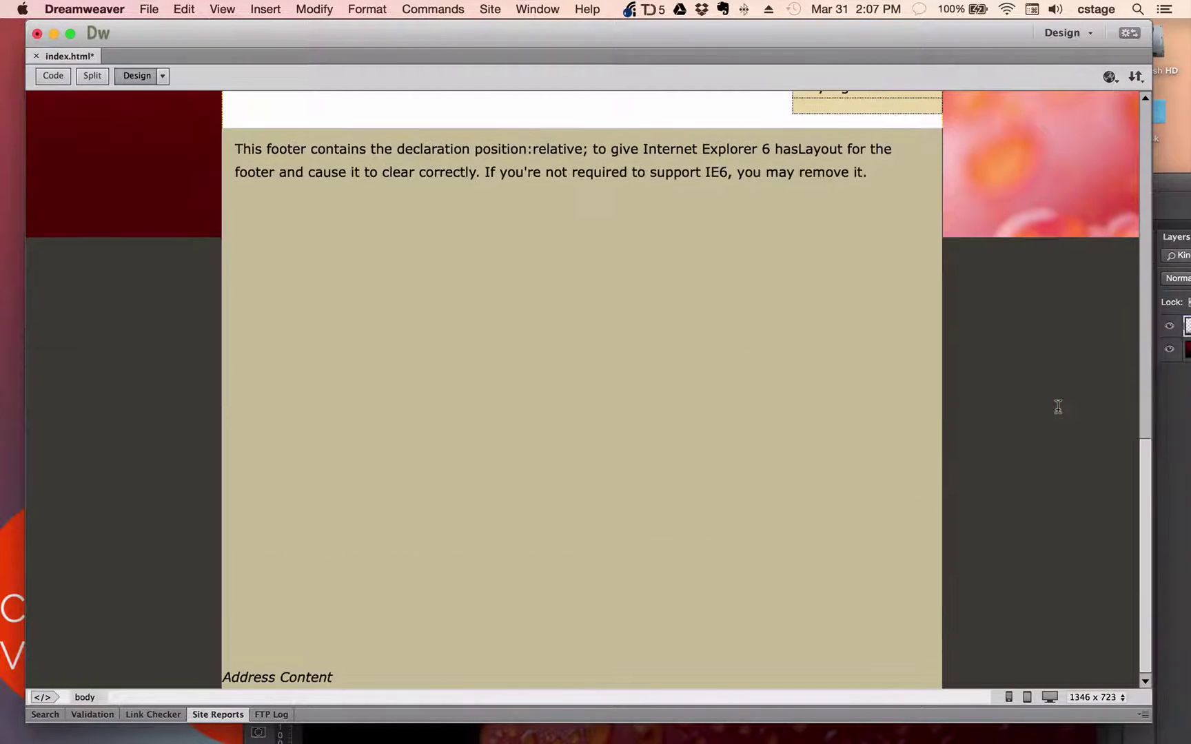
scroll(1027, 354, "up", 10)
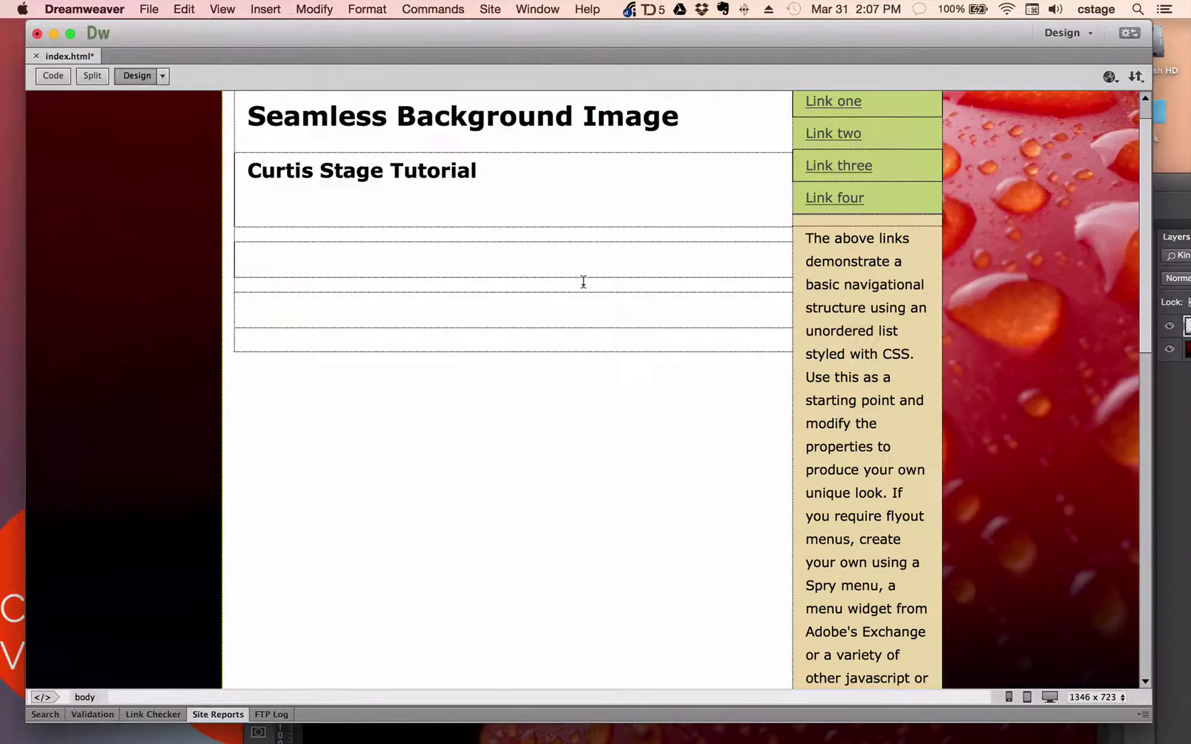
left_click(54, 75)
scroll(204, 202, "up", 15)
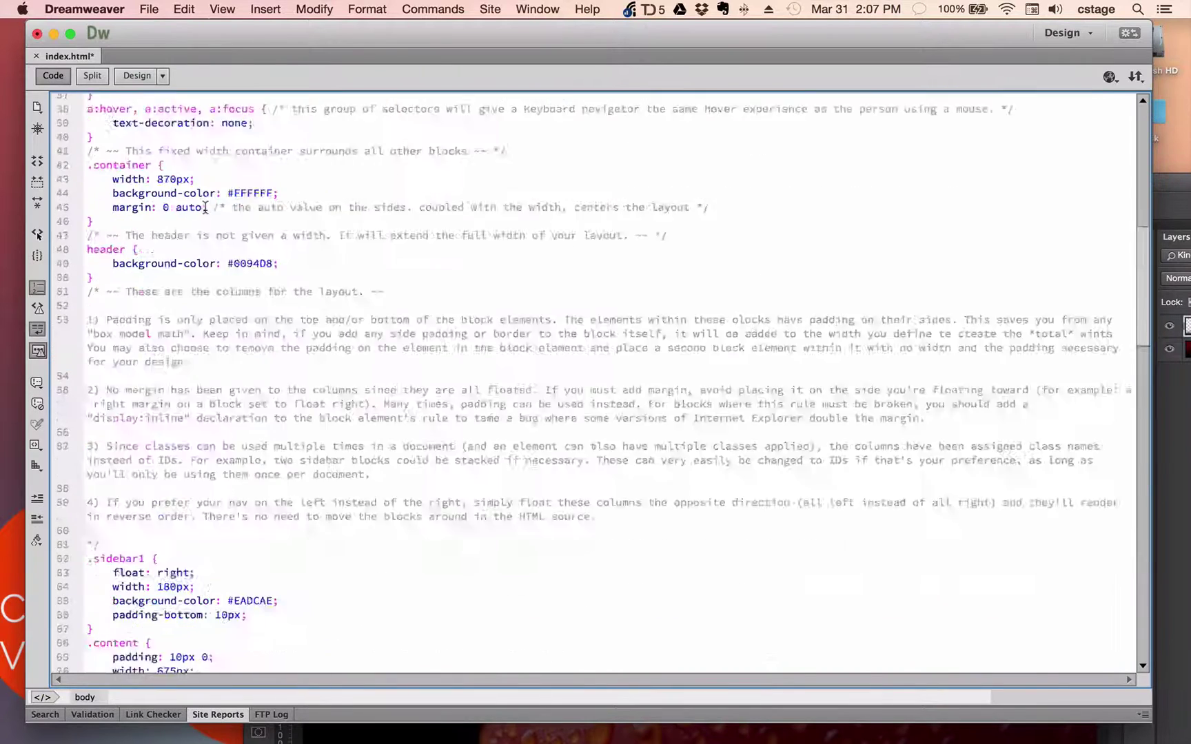
left_click_drag(272, 214, 233, 215)
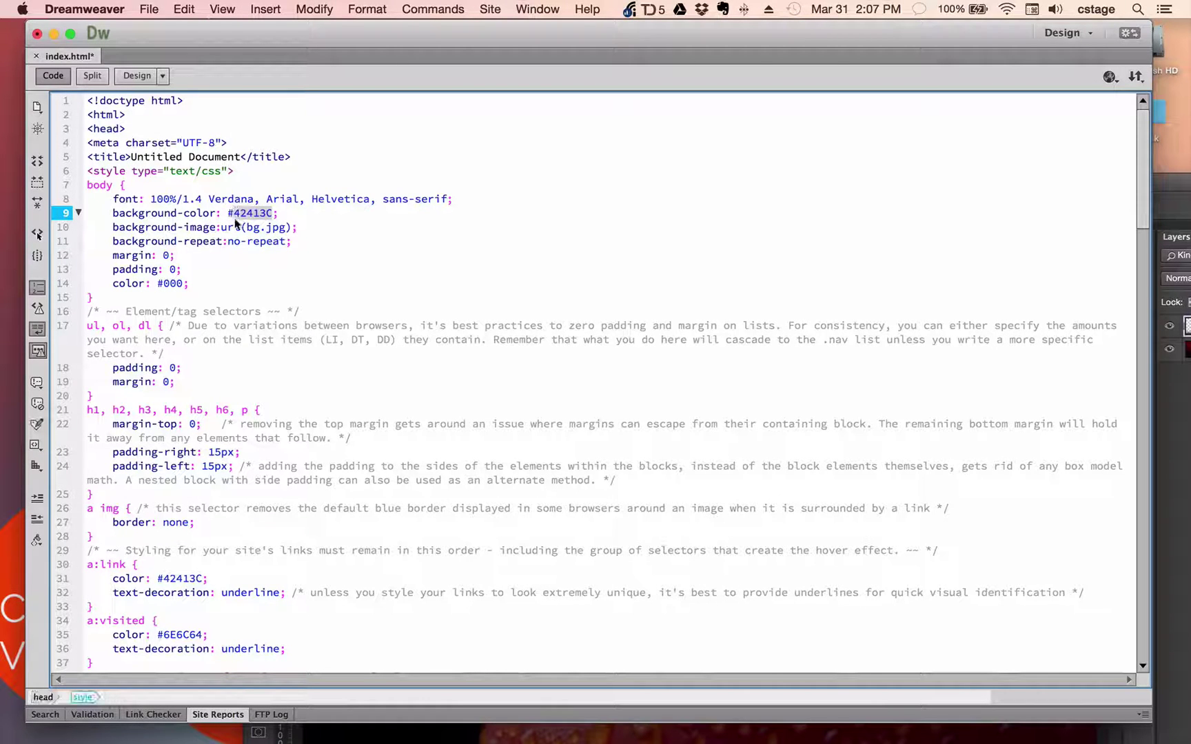
type("d")
key("BackSpace")
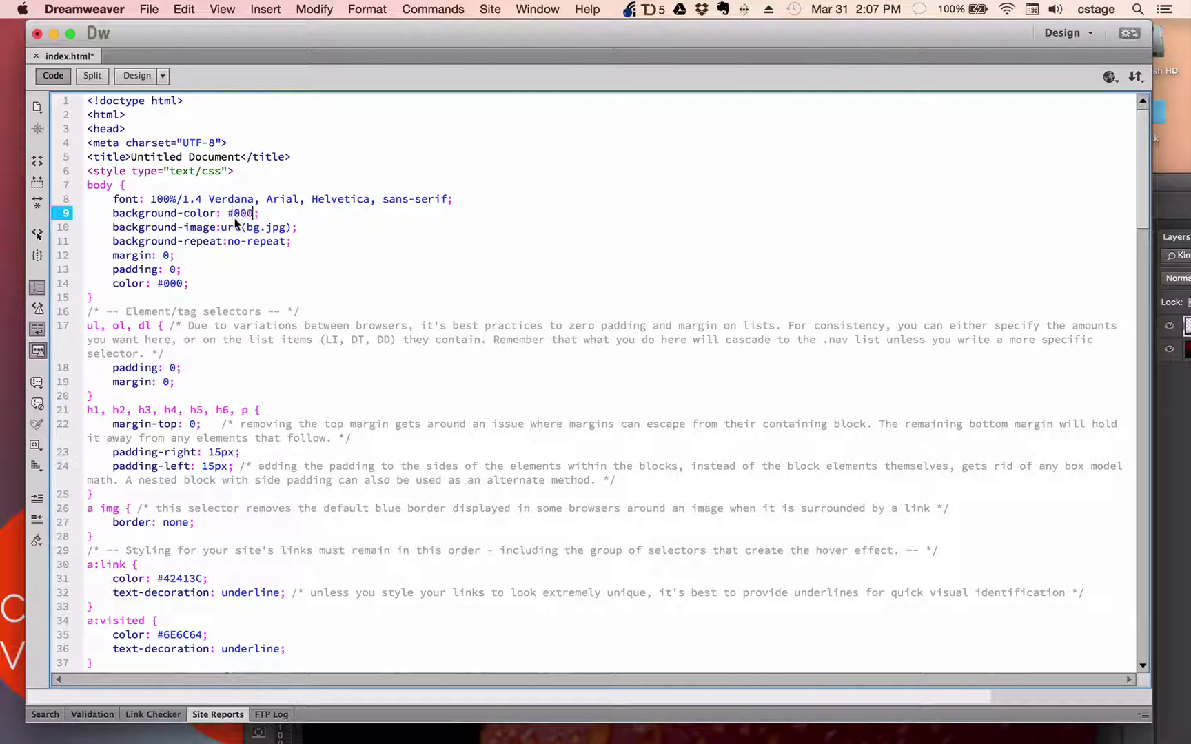
Check the page in Design view and preview it in Safari, examining how the background image blends into the page color
left_click(153, 78)
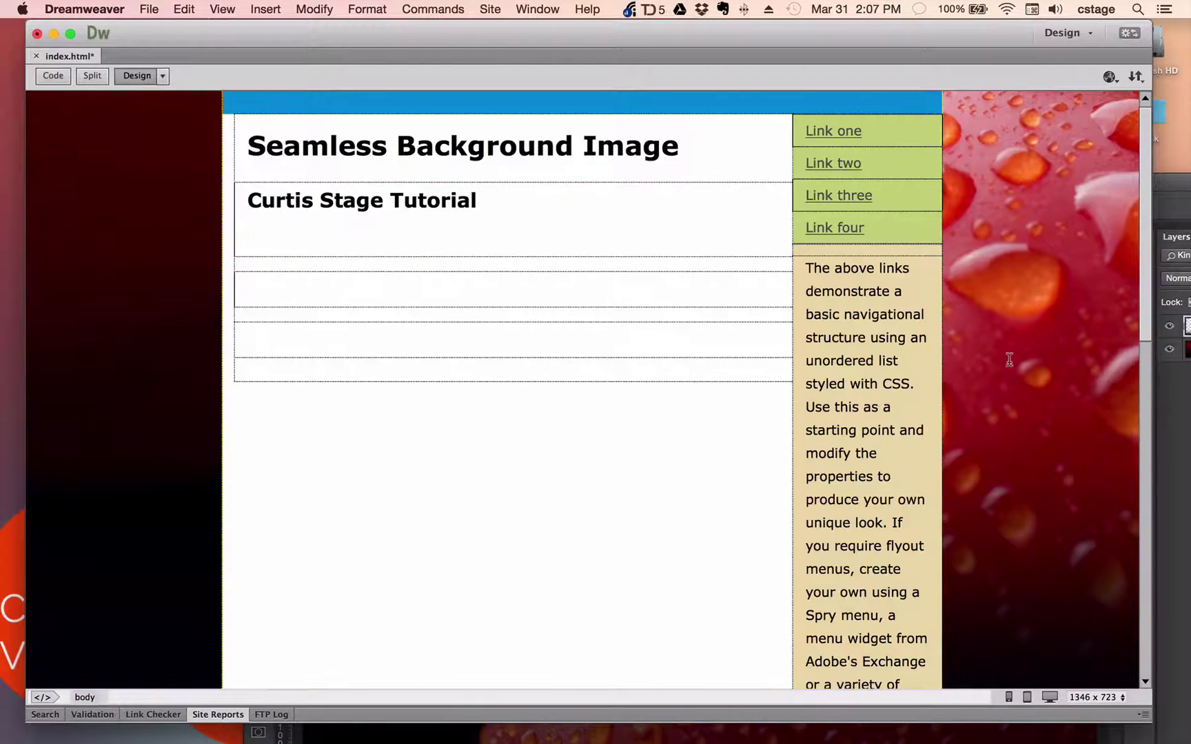
scroll(1009, 359, "down", 10)
scroll(1009, 359, "up", 10)
left_click(1109, 77)
left_click(988, 97)
left_click(658, 400)
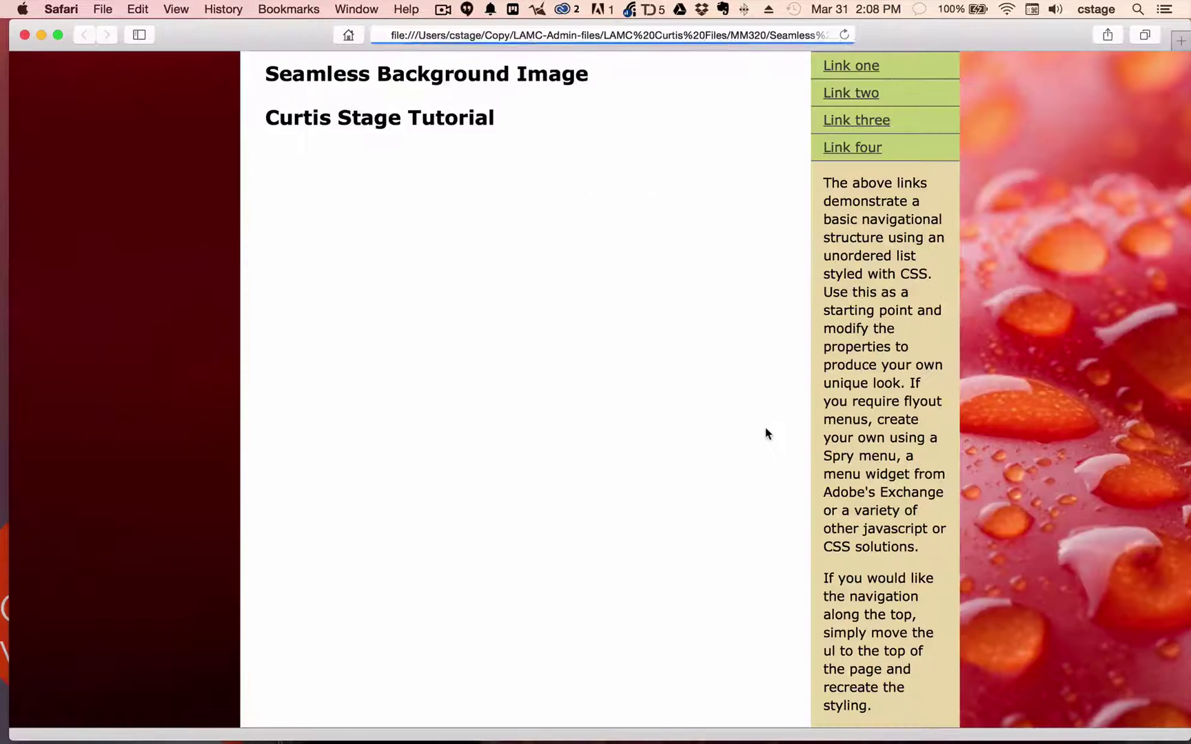
scroll(704, 452, "down", 10)
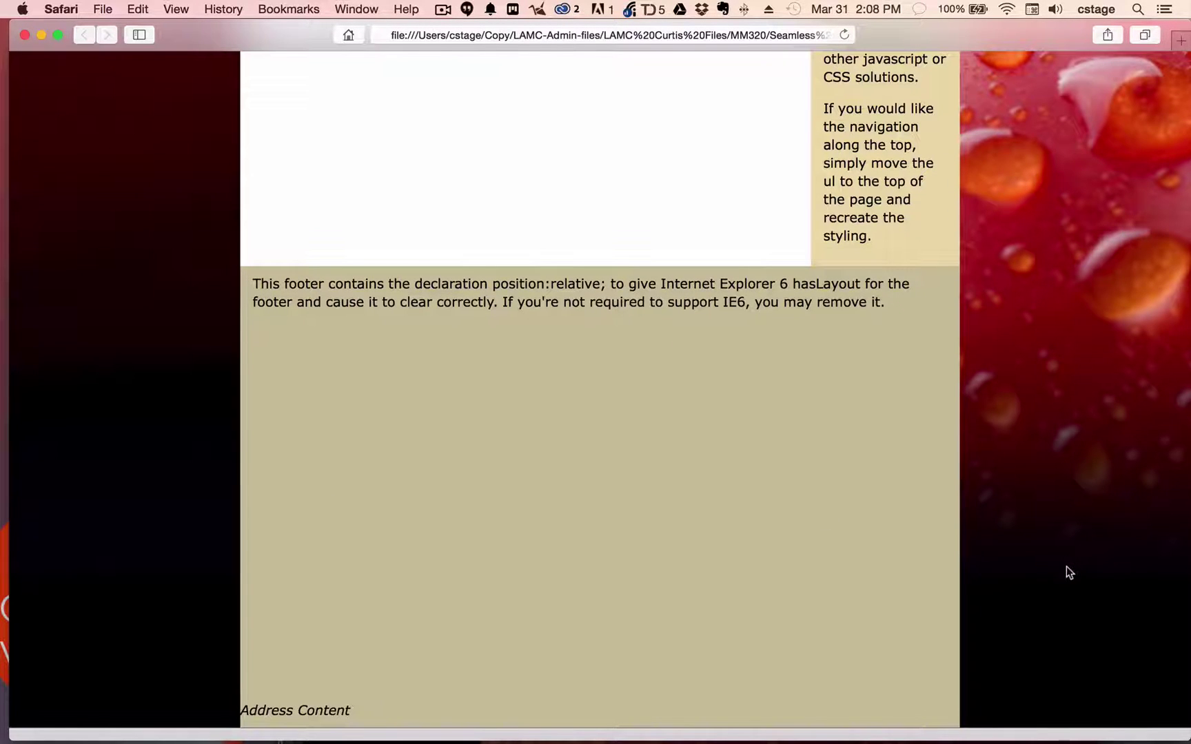
scroll(1067, 568, "up", 10)
scroll(1079, 568, "down", 5)
scroll(1079, 566, "down", 4)
scroll(1079, 566, "up", 7)
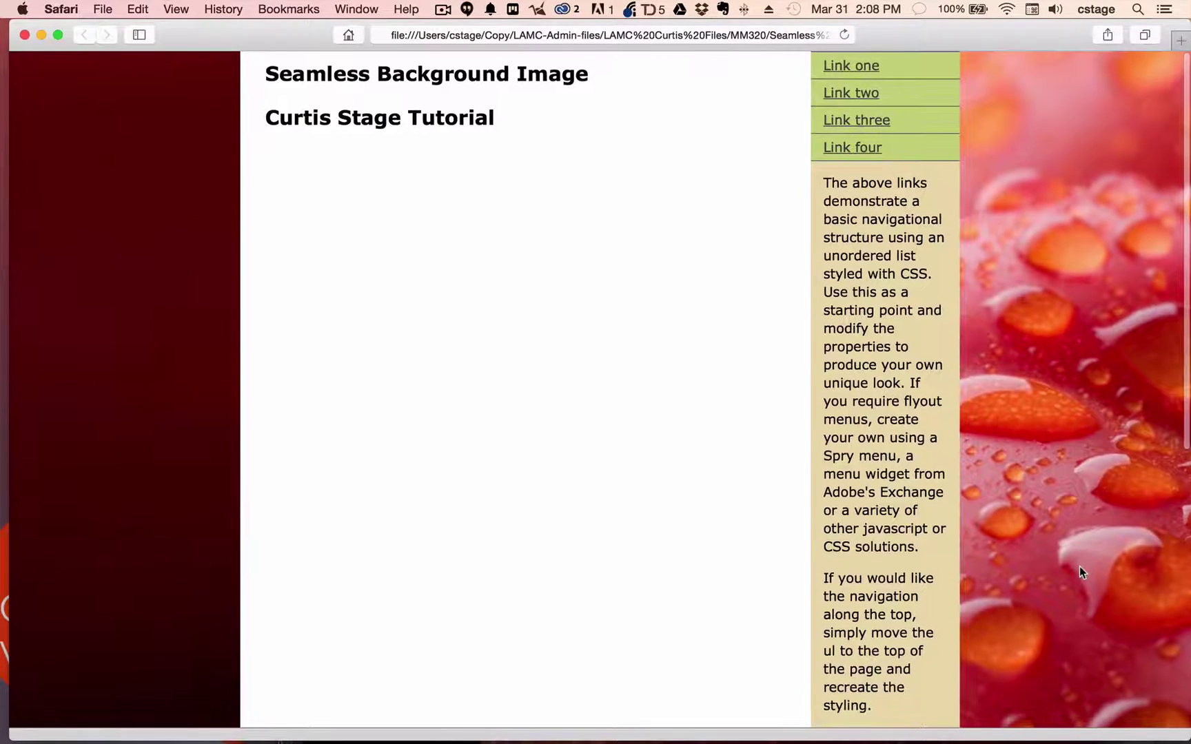
Return to Dreamweaver and move its window aside to uncover the Photoshop document and the desktop note behind it
key("super+Tab")
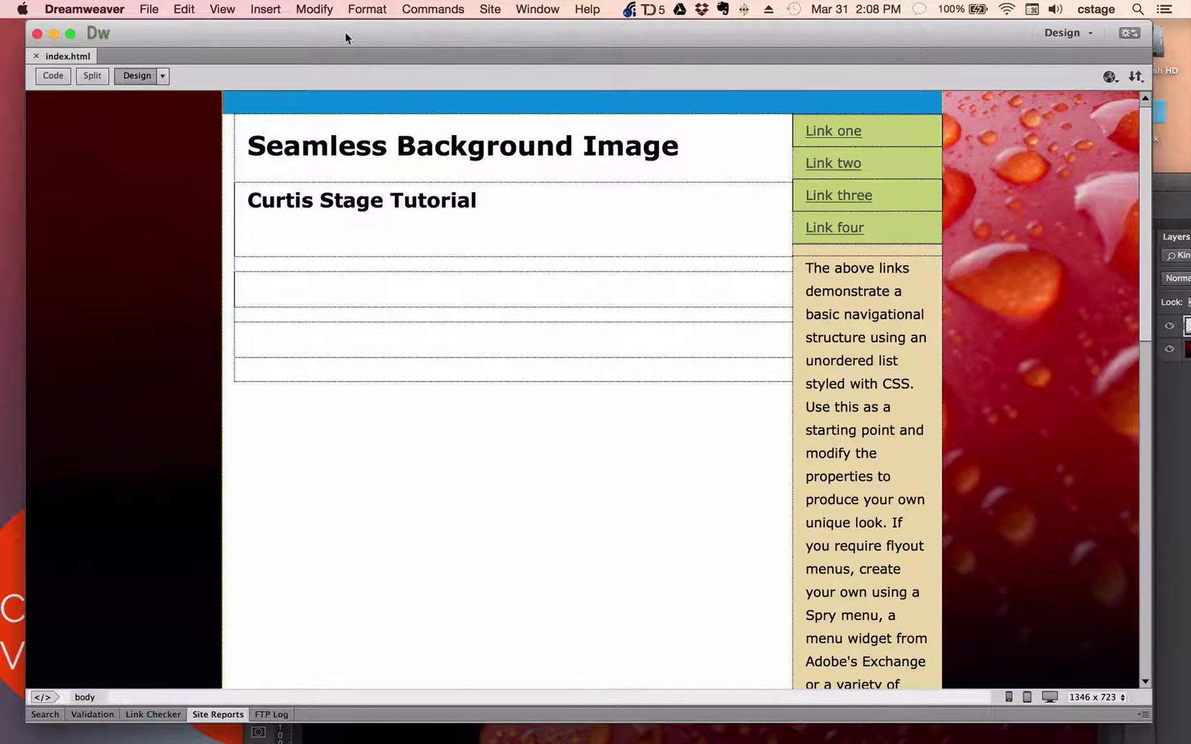
left_click_drag(304, 36, 876, 116)
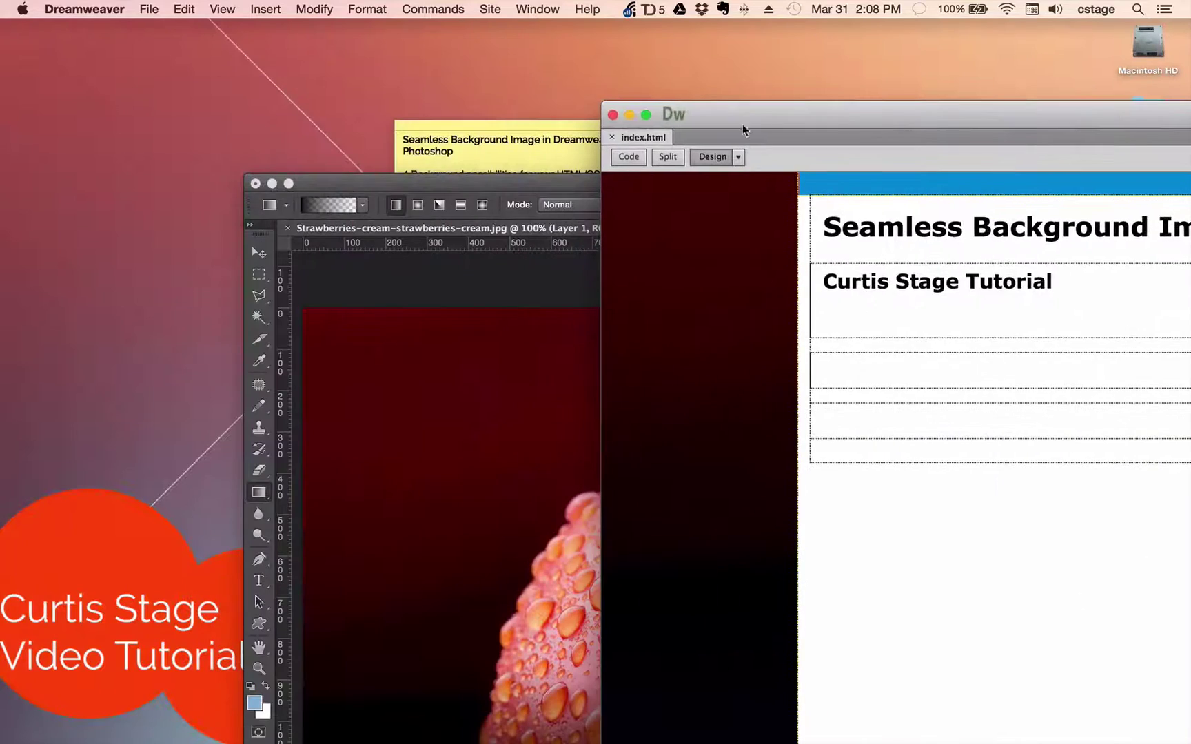